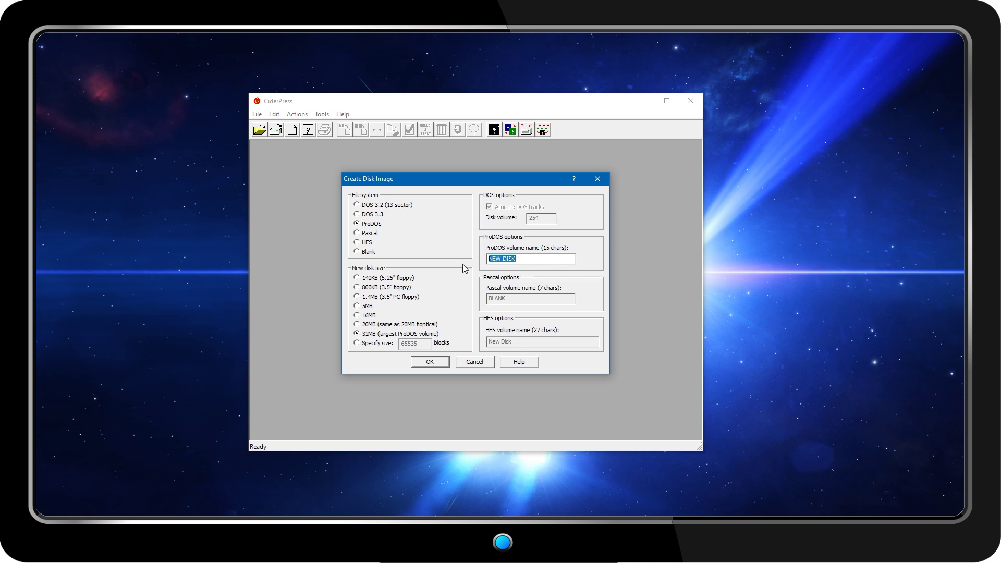
- Create the 32MB ProDOS disk image with the volume name System and save it as gsos6.0.4.po on the BOOTI (K:) drive
type("System")
left_click(432, 362)
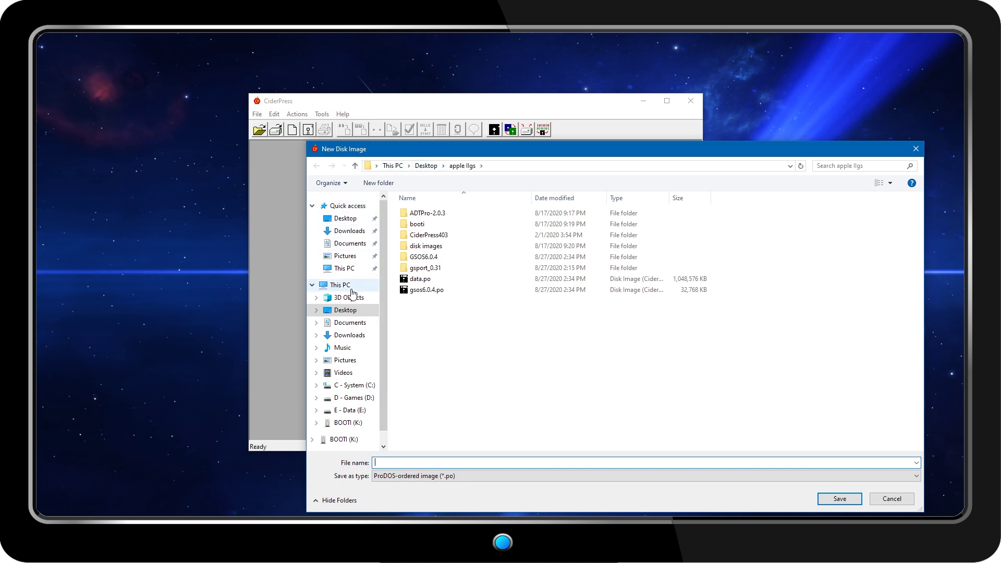
left_click(349, 424)
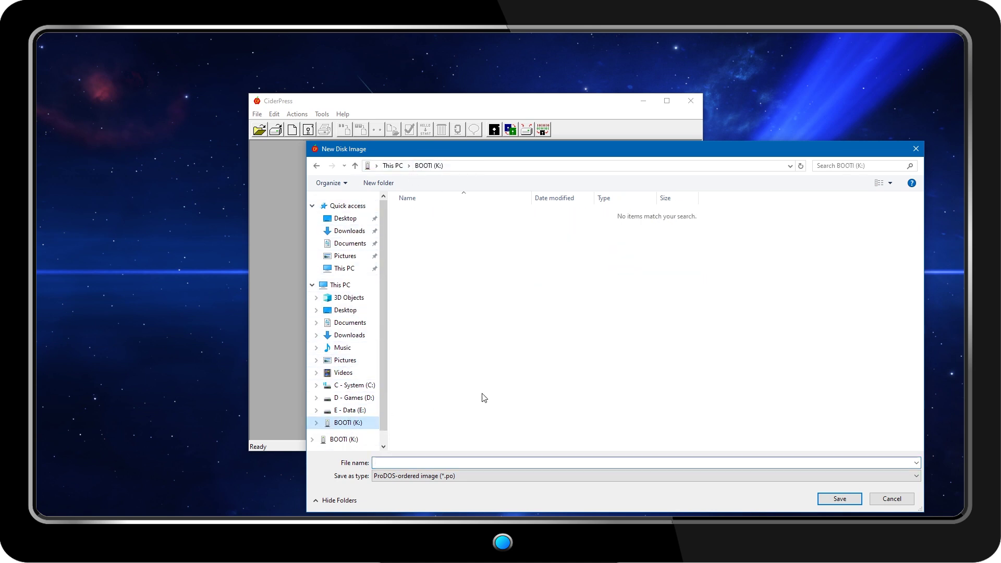
left_click(510, 463)
type("gsos6.0.")
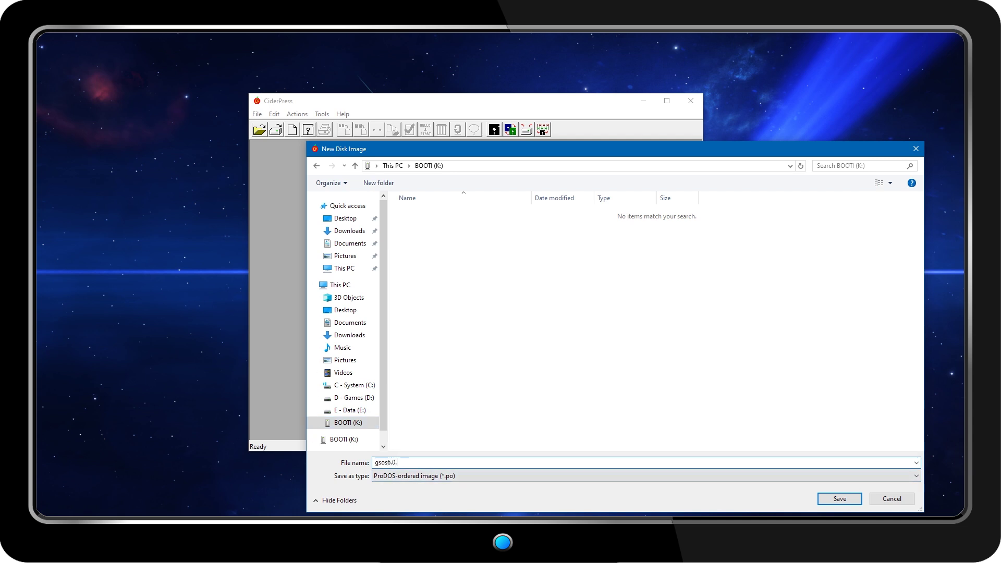
left_click(838, 500)
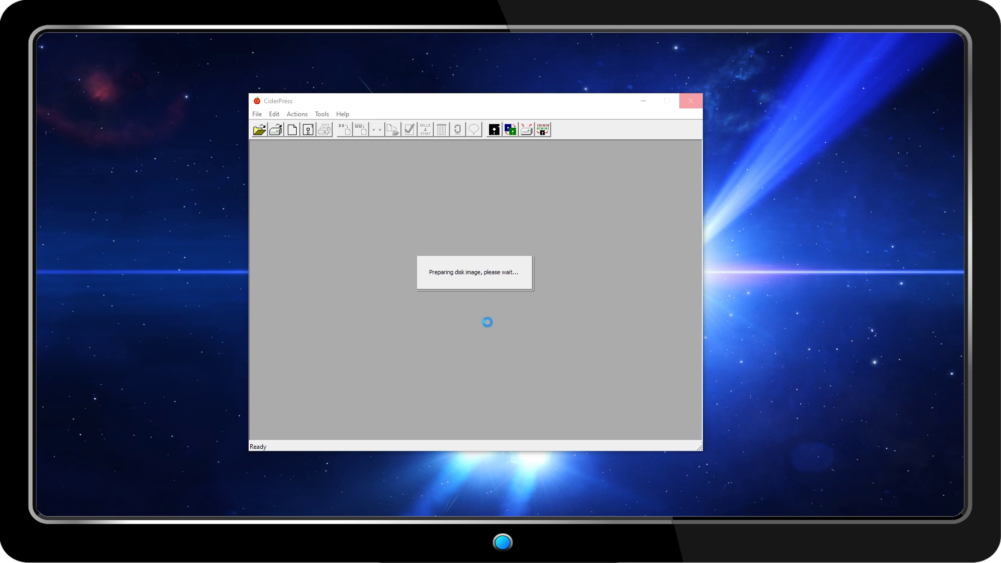
- Start another new disk image using the HFS filesystem with a custom size in blocks
left_click(257, 114)
mouse_move(262, 127)
left_click(386, 126)
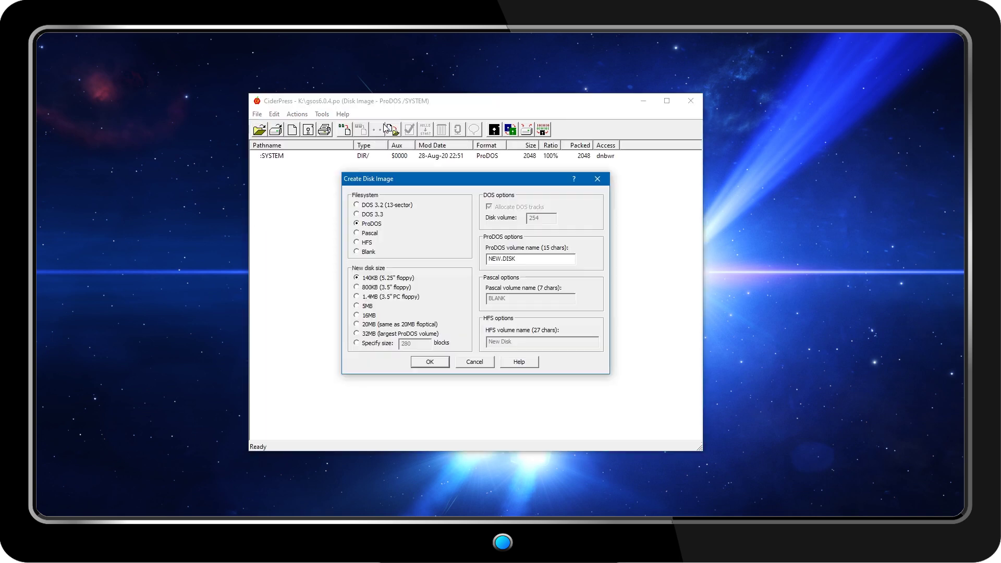
left_click(364, 242)
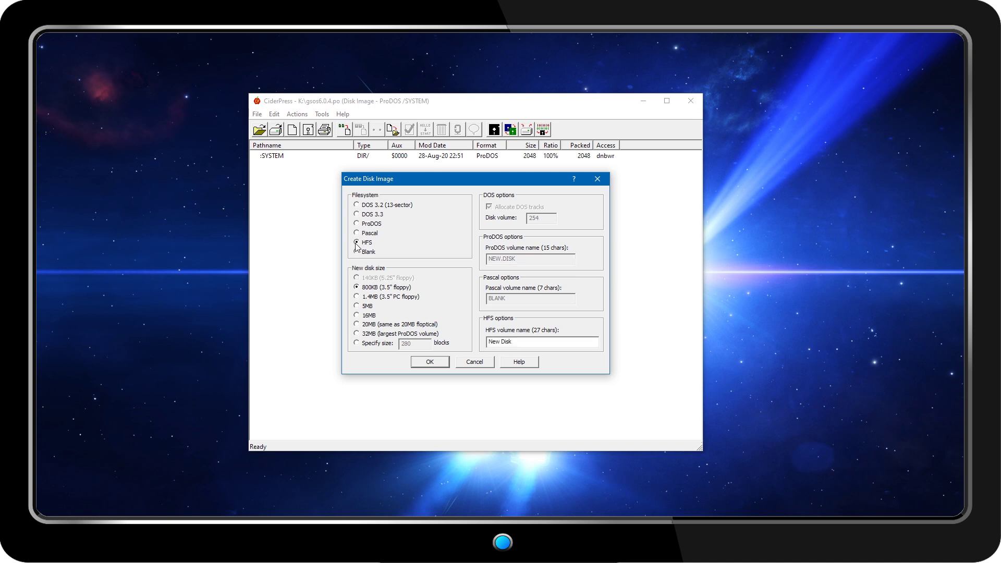
left_click(362, 344)
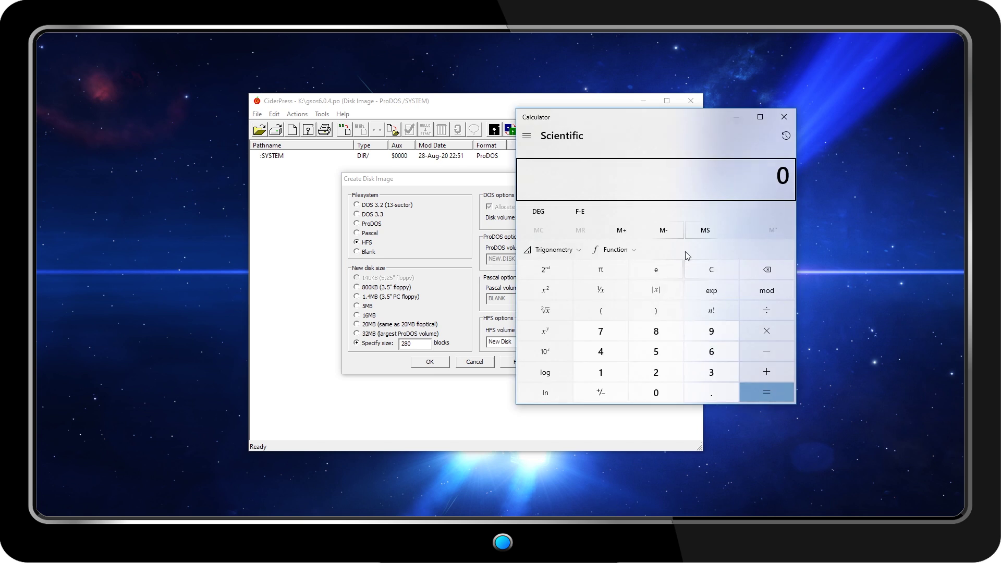
- Switch to Calculator and compute 1024 × 1024 × 2 for the block count
type("1024")
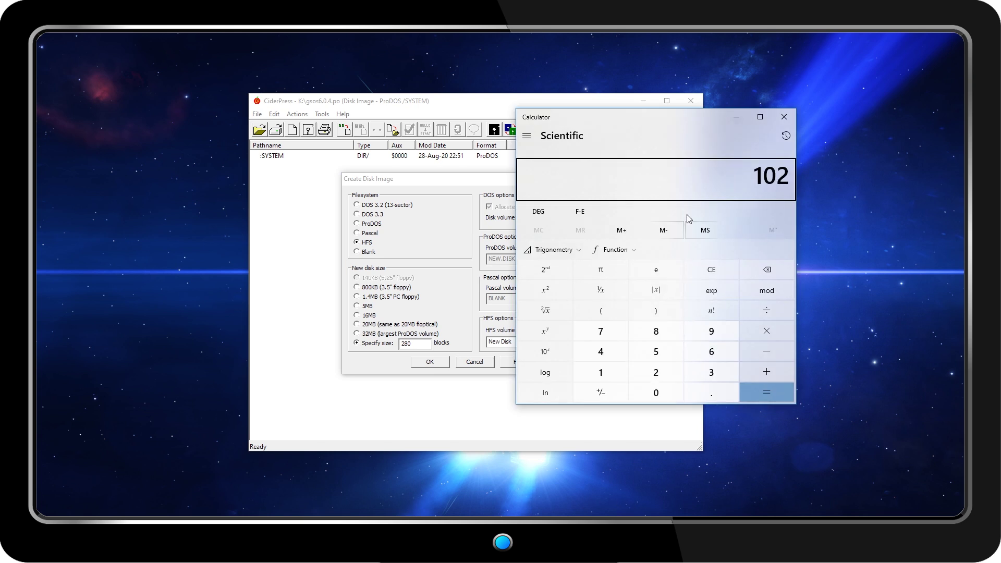
key("asterisk")
type("1024")
key("asterisk")
type("2")
key("Return")
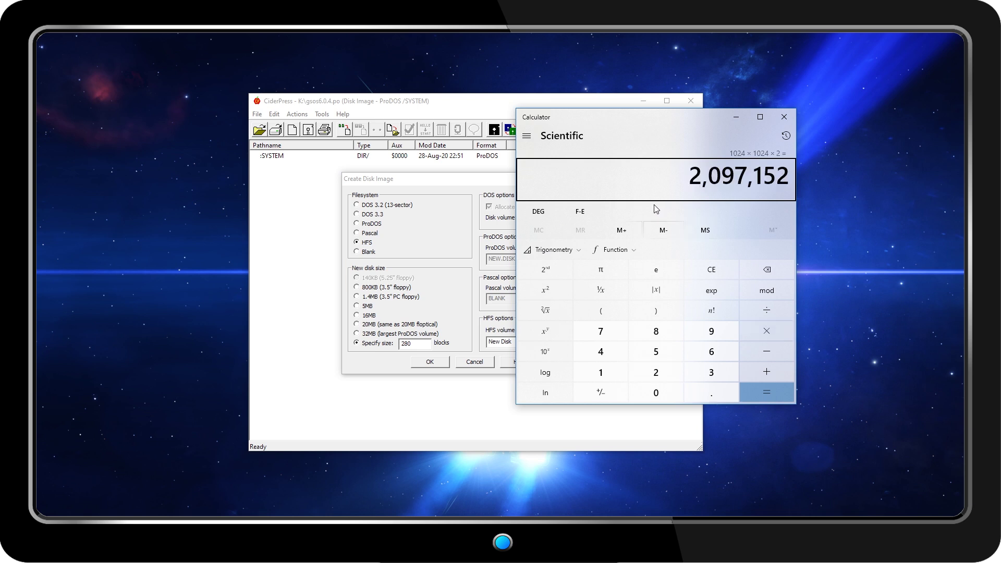
- Back in CiderPress, set the image size to 2097152 blocks, name the HFS volume Data and accept the settings
left_click(415, 343)
double_click(415, 343)
type("2097152")
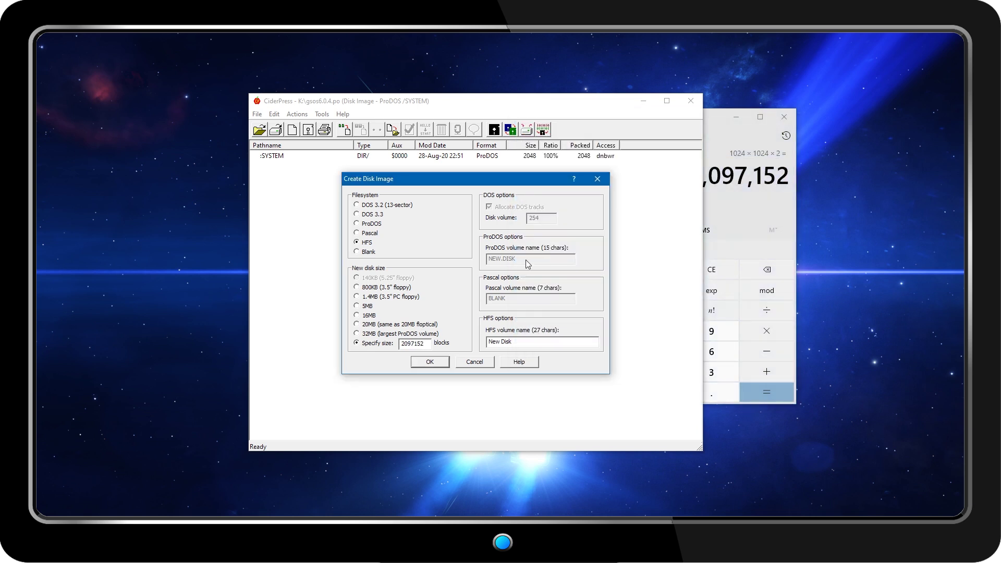
left_click_drag(531, 339, 459, 339)
type("Data")
left_click(429, 362)
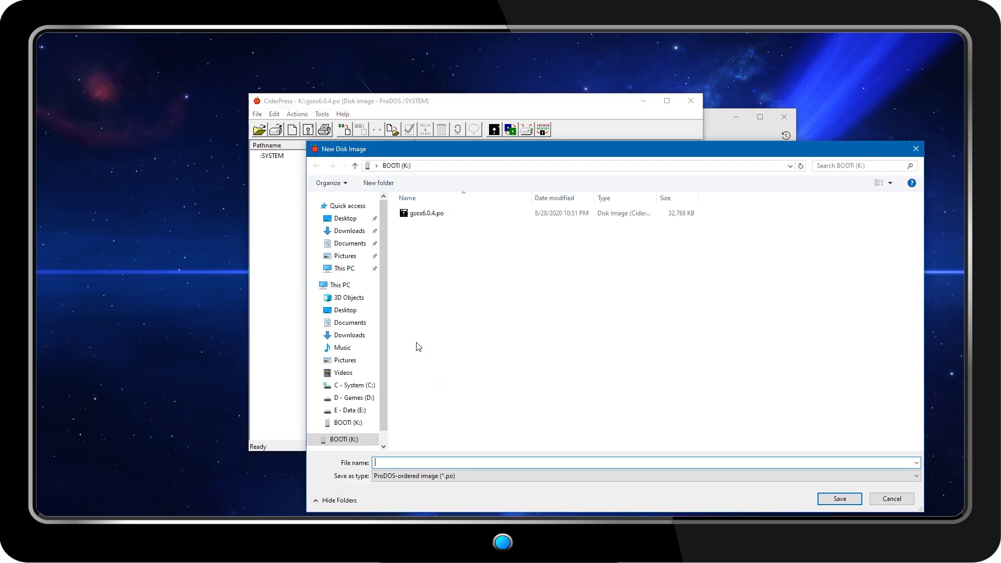
- Save the HFS disk image as data on the BOOTI (K:) drive in ProDOS-ordered format
left_click(350, 423)
left_click(600, 463)
type("dat")
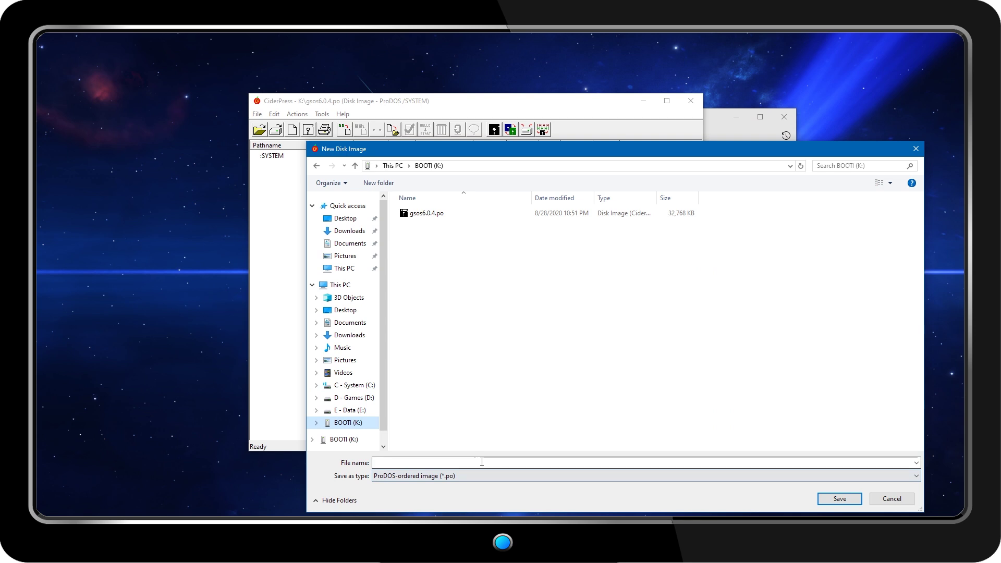
type("a")
left_click(838, 499)
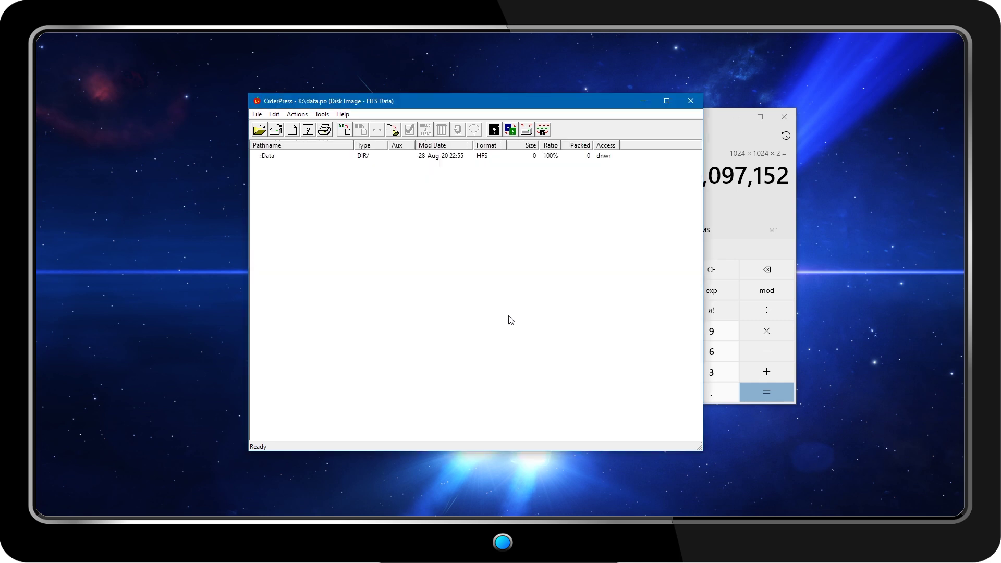
- Close CiderPress and Calculator, and check the gsos6.0.4.po and data.po images on the BOOTI (K:) drive
left_click(689, 101)
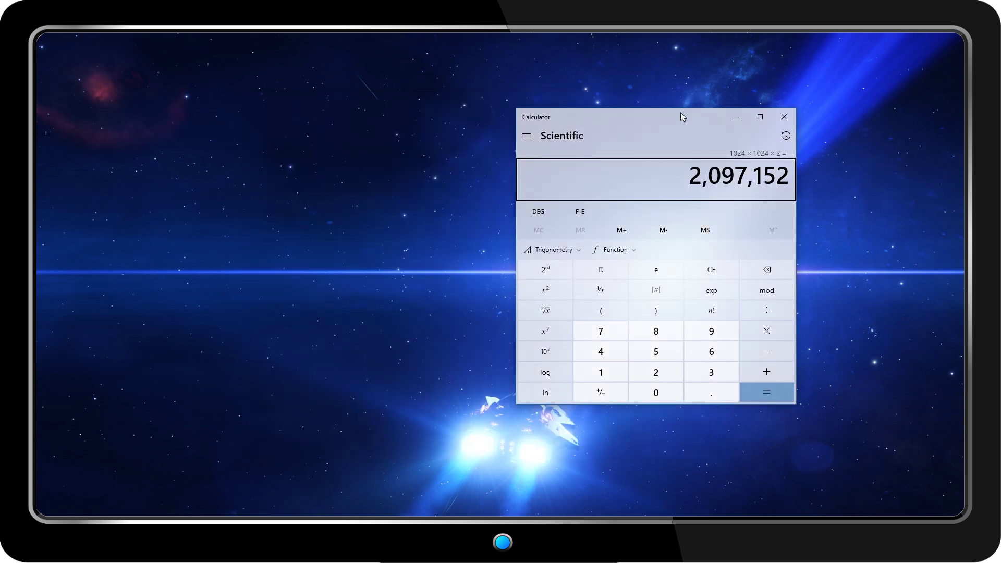
left_click(784, 115)
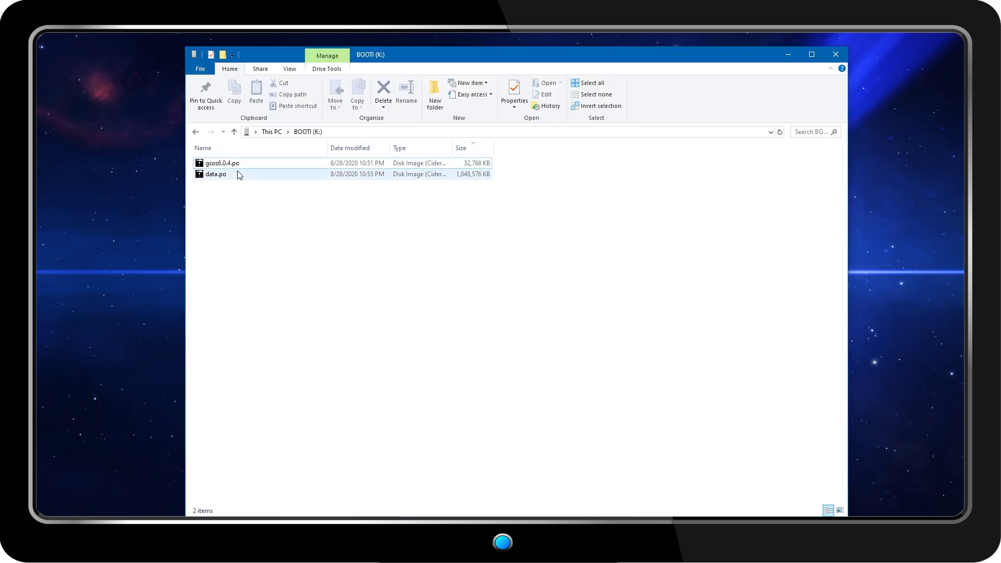
left_click(246, 165)
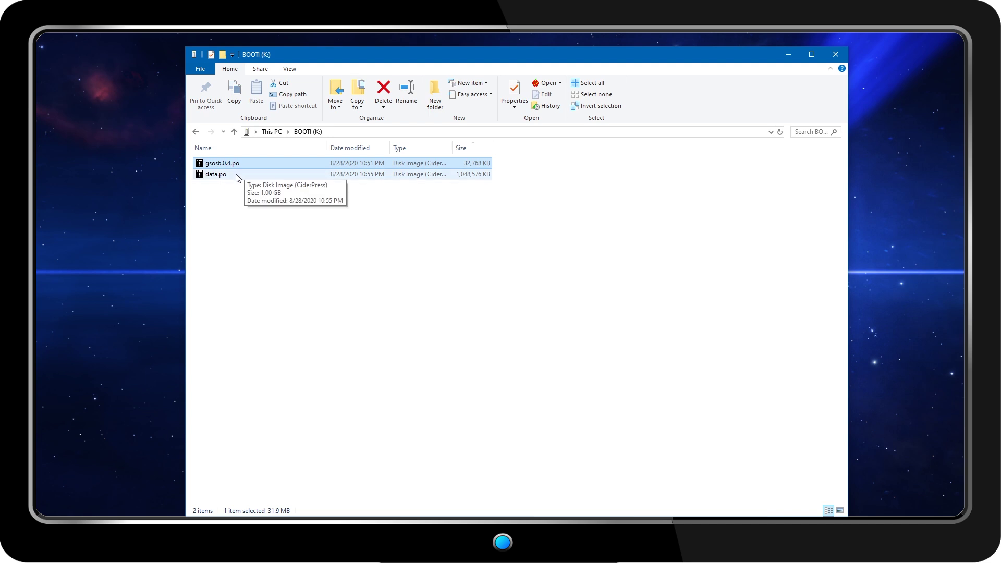
left_click(232, 176)
left_click(268, 239)
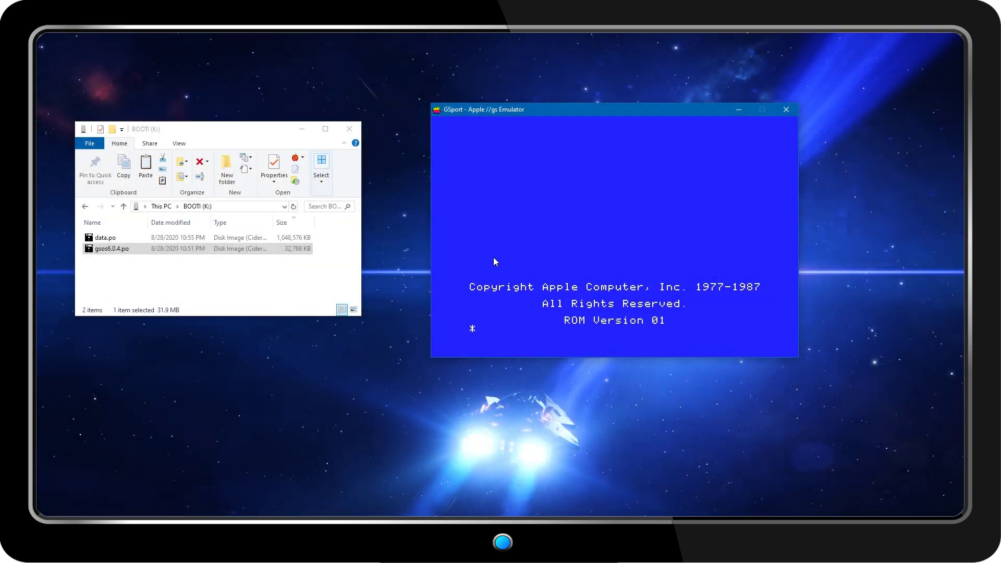
- In the GSport emulator's disk configuration, open the image selection for s7d1 and go up to the parent folder
key("F4")
key("Return")
key("Down")
key("Down")
key("Down")
key("Down")
key("Return")
key("Down")
key("Down")
key("Down")
key("Down")
key("Down")
key("Down")
key("Down")
key("Return")
- Assign the Live.Install disk image from the GSOS6.0.4 folder to drive s7d1
key("Down")
key("Down")
key("Down")
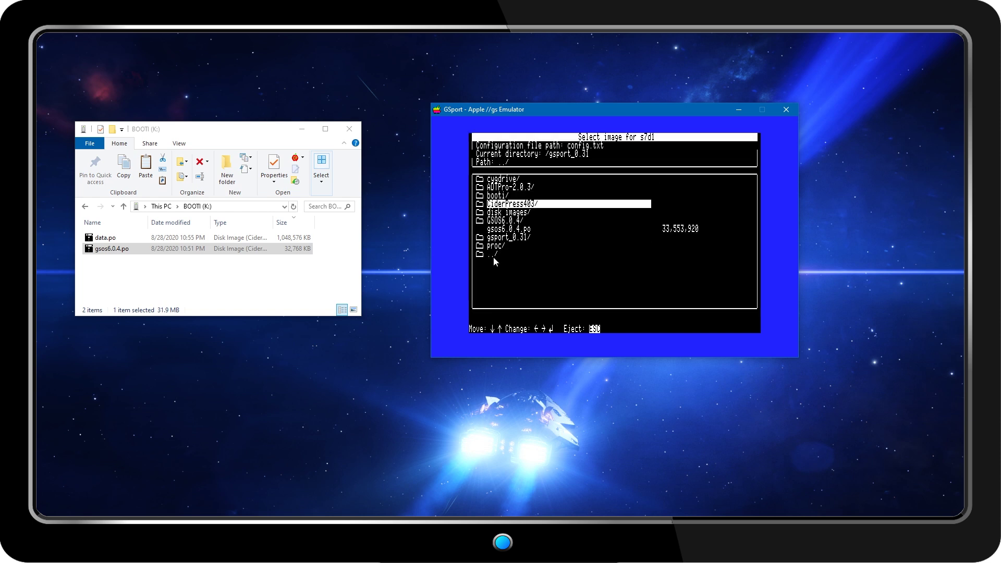
key("Down")
key("Down")
key("Return")
key("Down")
key("Down")
key("Down")
key("Down")
key("Return")
- Assign the gsos6.0.4.po image to the drive slot following s7d1
key("Down")
key("Return")
key("Down")
key("Down")
key("Down")
key("Down")
key("Down")
key("Down")
key("Down")
key("Down")
key("Down")
key("Return")
key("Down")
key("Down")
key("Down")
key("Down")
key("Down")
key("Down")
key("Return")
- Leave the disk configuration and boot the emulated Apple IIGS from the Live.Install disk
key("Down")
key("Down")
key("Down")
key("Down")
key("Down")
key("Down")
key("Down")
key("Down")
key("Down")
key("Down")
key("Return")
key("Up")
key("Up")
key("Return")
key("F4")
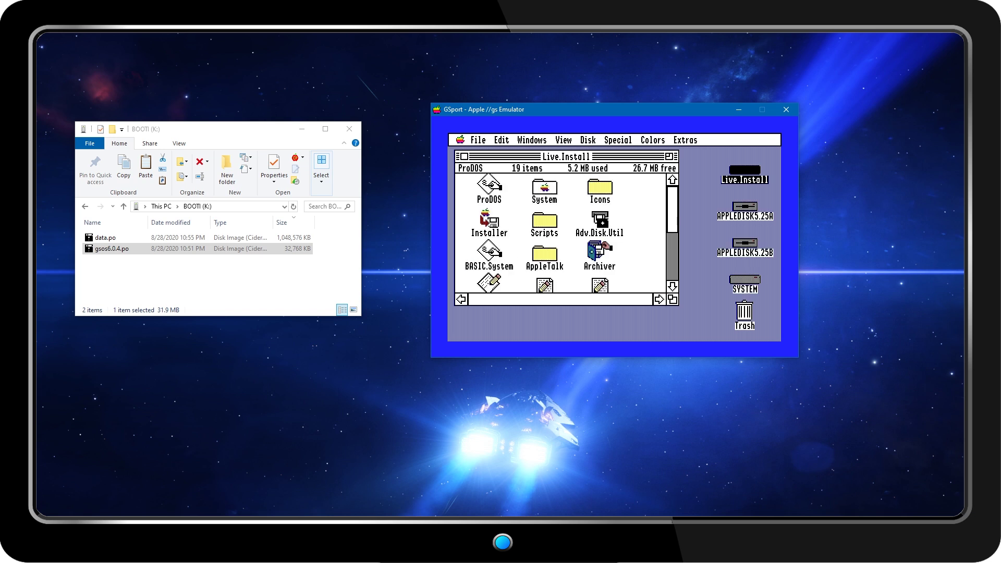
- Launch the Installer in customized mode and select System 6: Hard Disk or FDHD plus the applications from Adv. Disk Utility to synthLAB
double_click(490, 221)
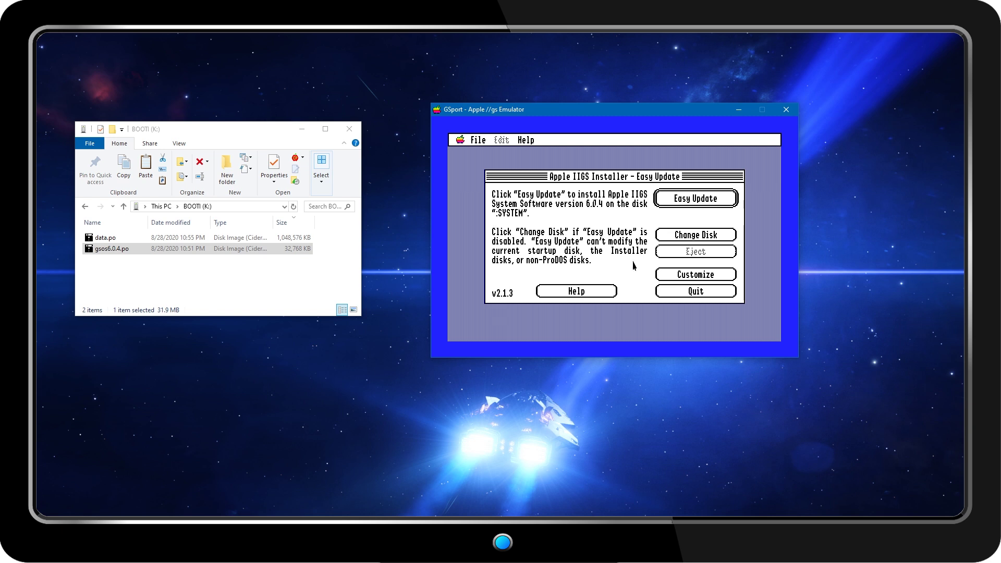
left_click(678, 274)
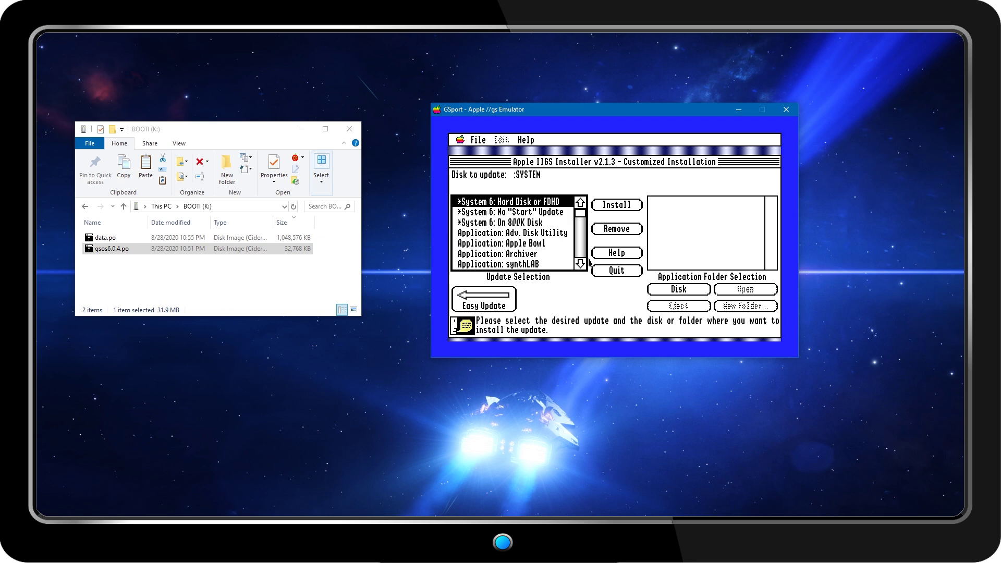
left_click(525, 235)
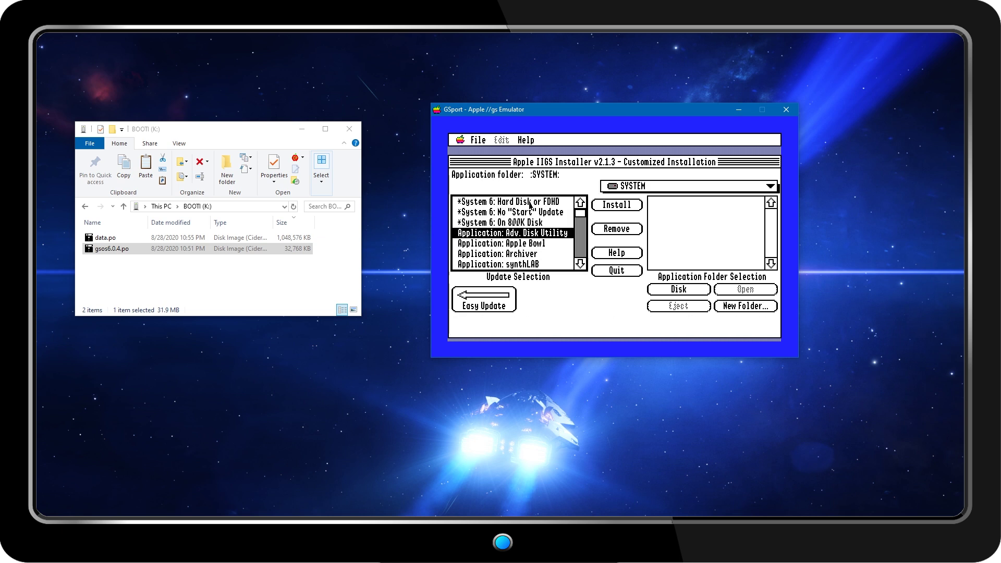
left_click(531, 202)
left_click_drag(530, 233, 537, 268)
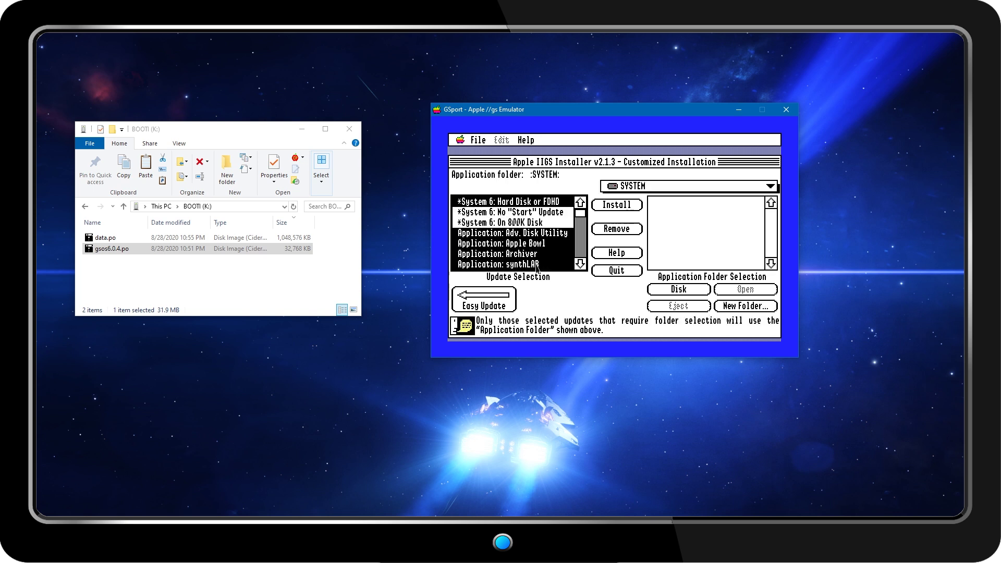
- Add the updates from Application: Teach through Drive: RAM5, Fonts: All and both Media Control entries to the selection
left_click(580, 250)
left_click_drag(479, 202, 497, 264)
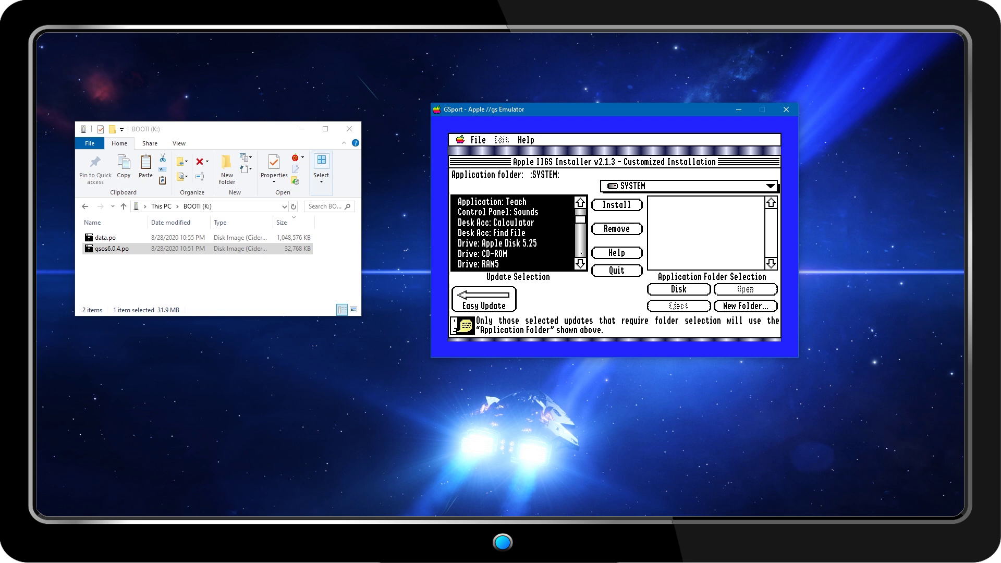
left_click(580, 245)
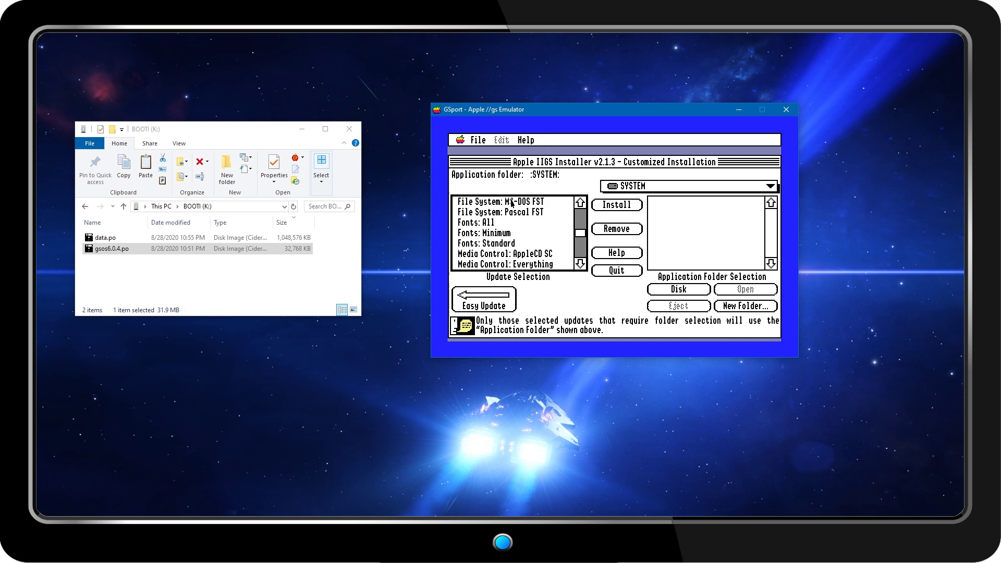
left_click(486, 226)
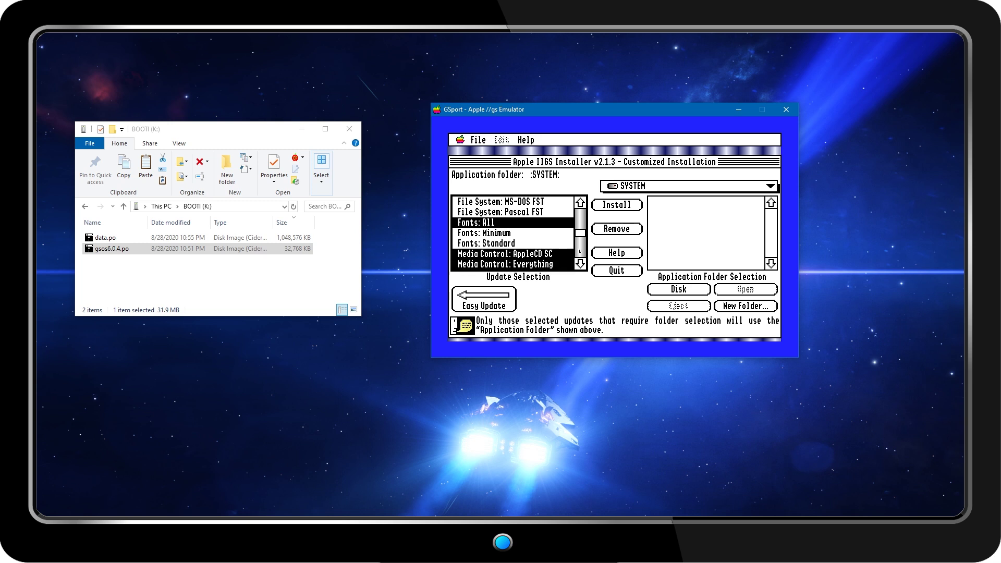
- Check the remaining updates, install the selected ones on the SYSTEM disk and perform the System 6: Hard Disk or FDHD update
left_click(580, 254)
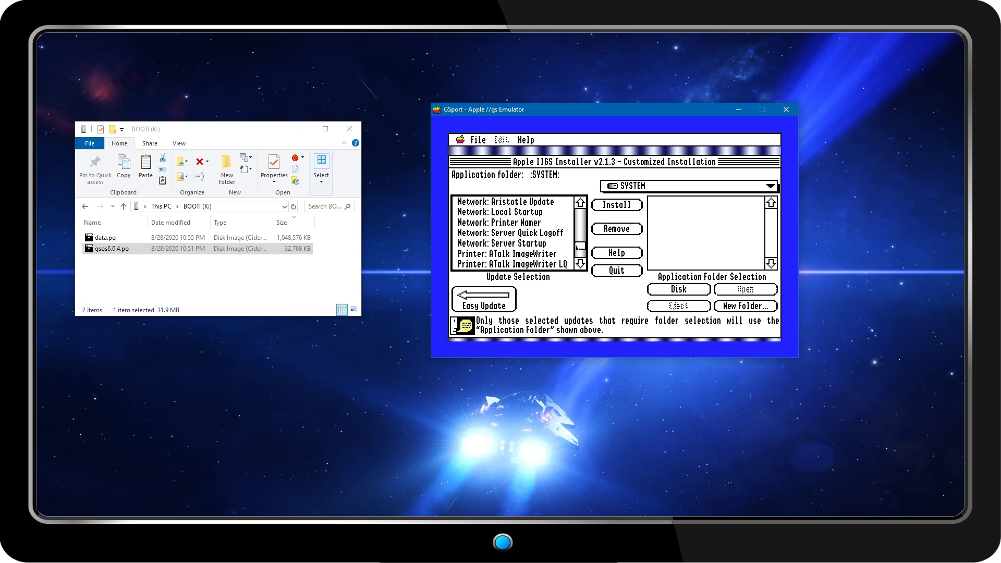
left_click(582, 257)
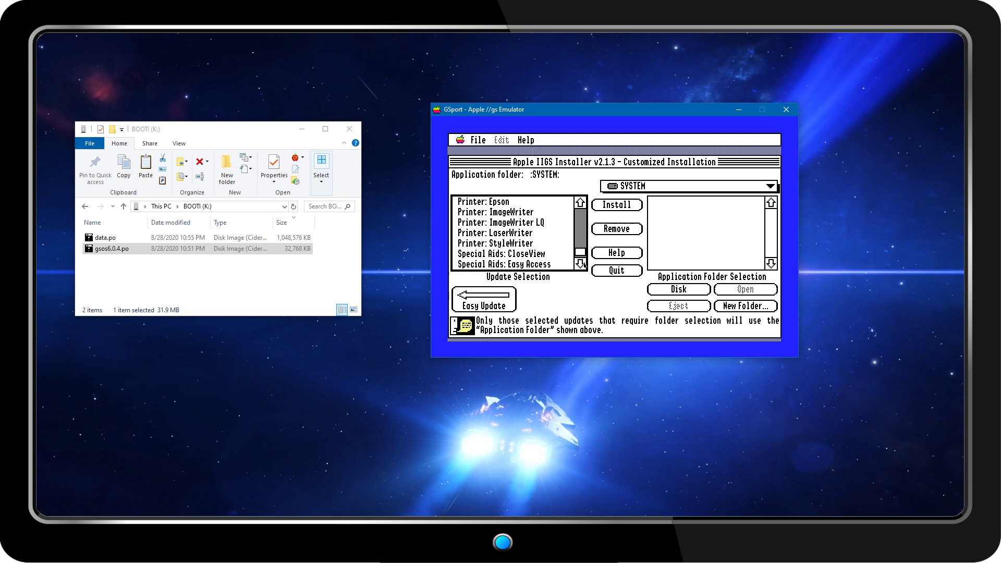
left_click(580, 264)
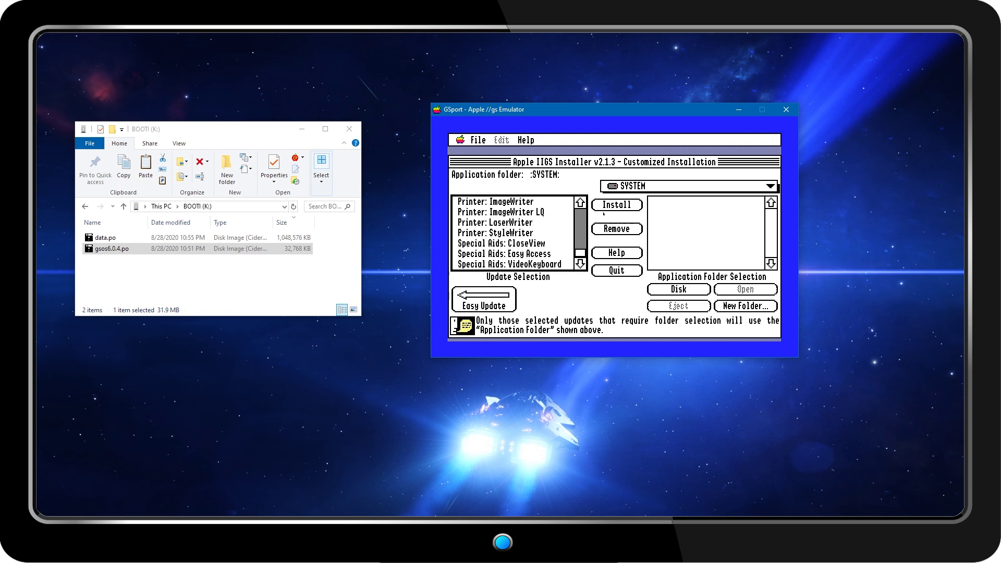
left_click(611, 208)
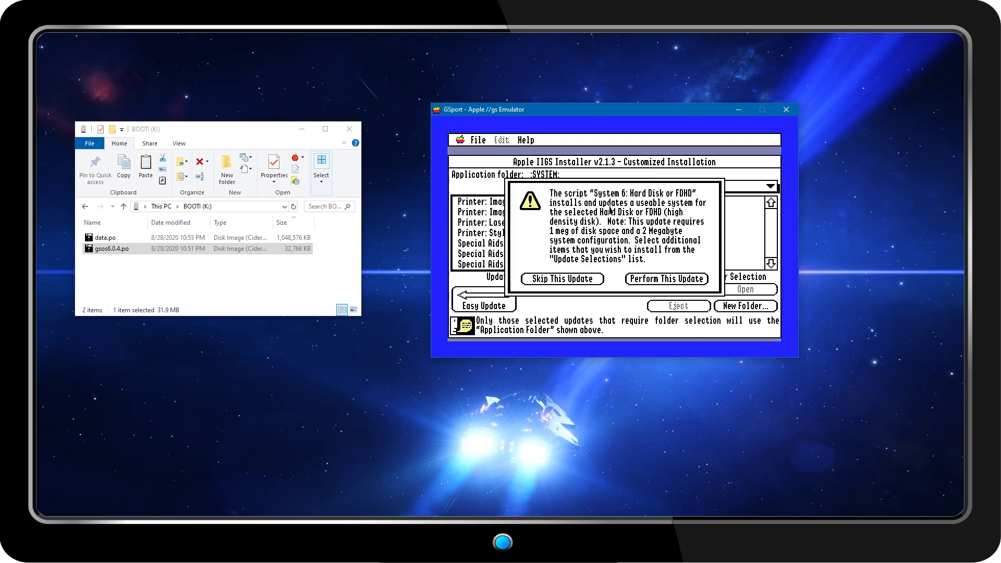
left_click(655, 280)
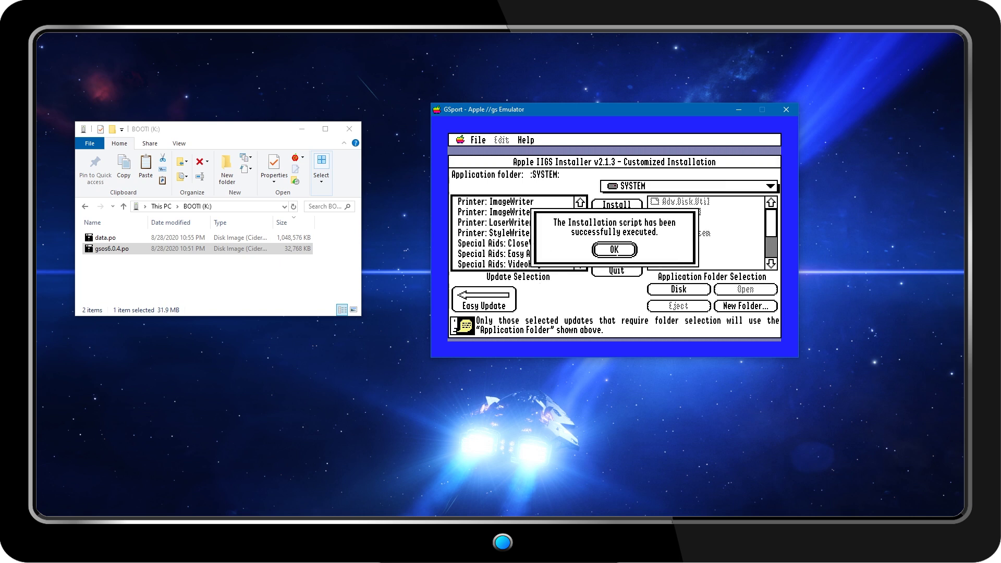
left_click(611, 249)
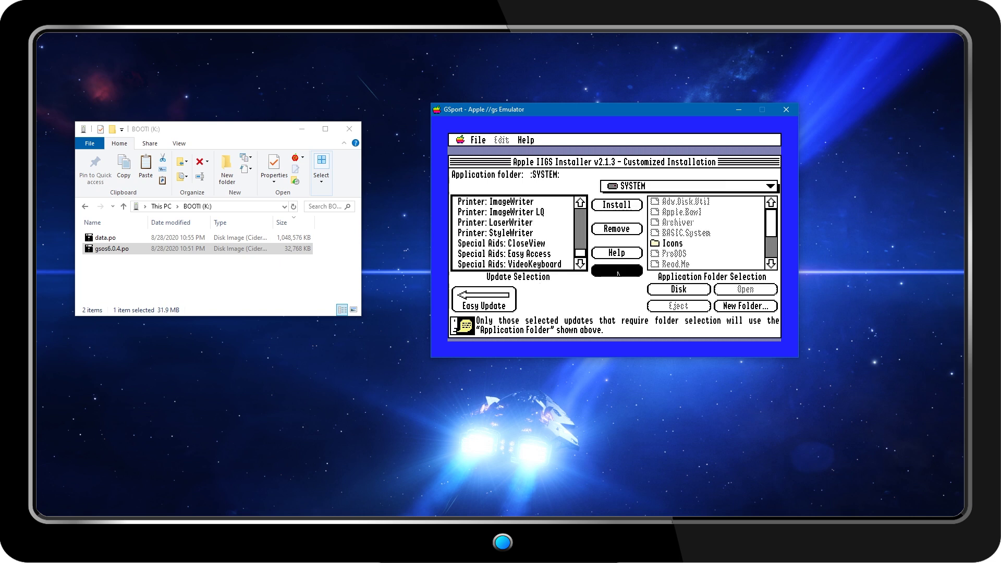
- Quit the Installer, close the Live.Install window and open the SYSTEM disk
left_click(618, 271)
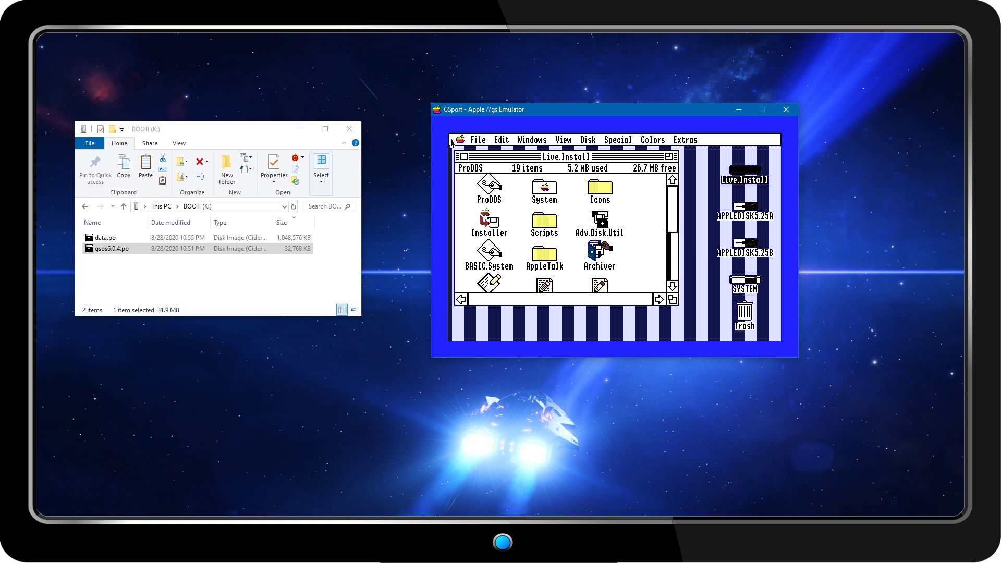
left_click(465, 156)
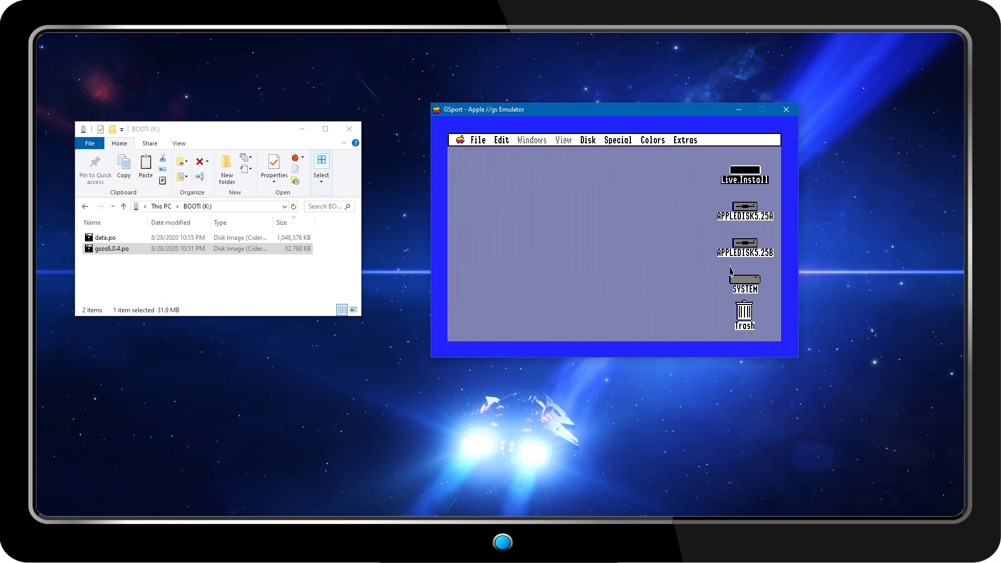
double_click(744, 285)
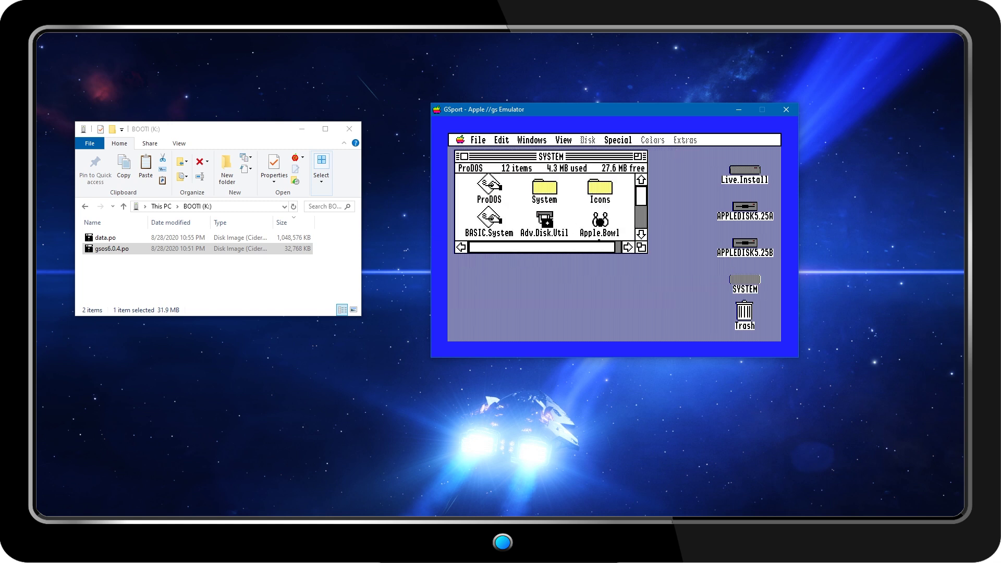
- Close the SYSTEM disk window and shut down the emulated Apple IIGS
key("alt+w")
left_click_drag(633, 144, 614, 223)
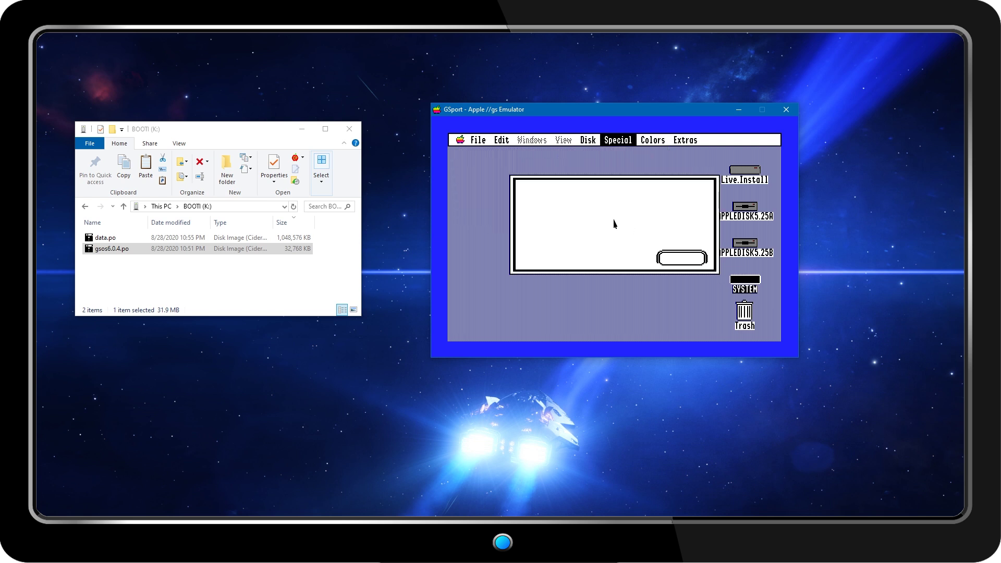
left_click(681, 257)
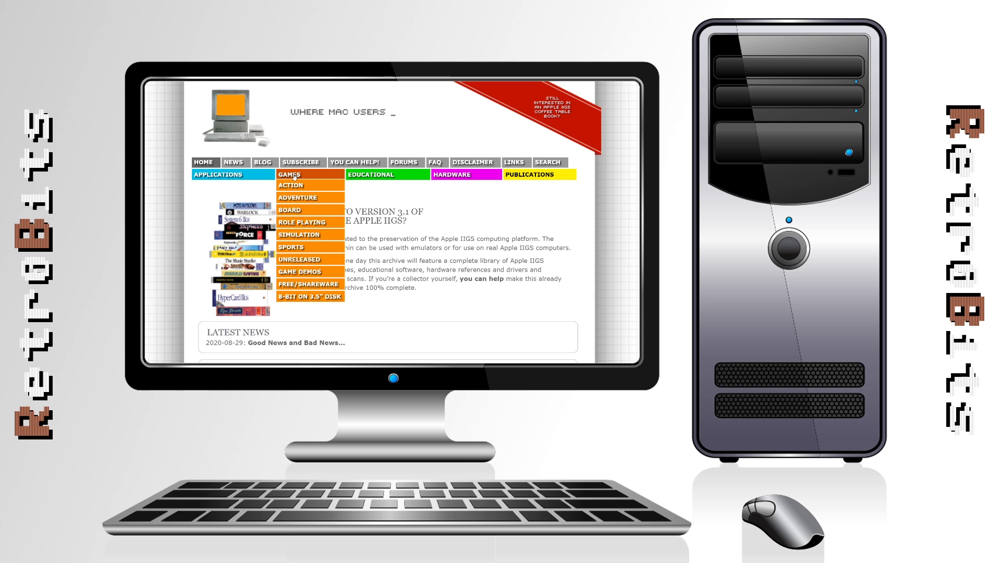
- Browse the Action Games collection on the What is the Apple IIGS? website and open the Marble Madness page
left_click(293, 187)
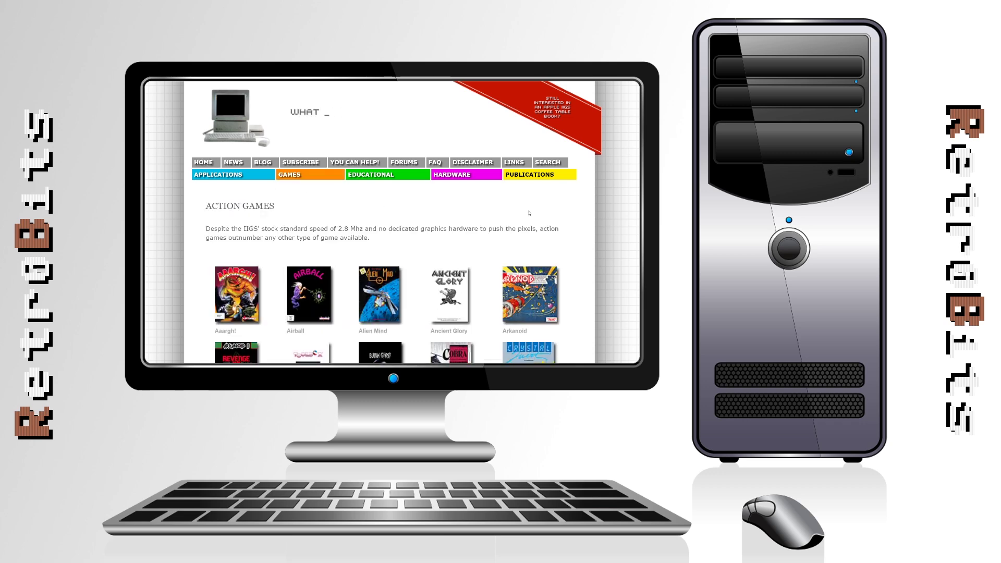
scroll(632, 213, "down", 4)
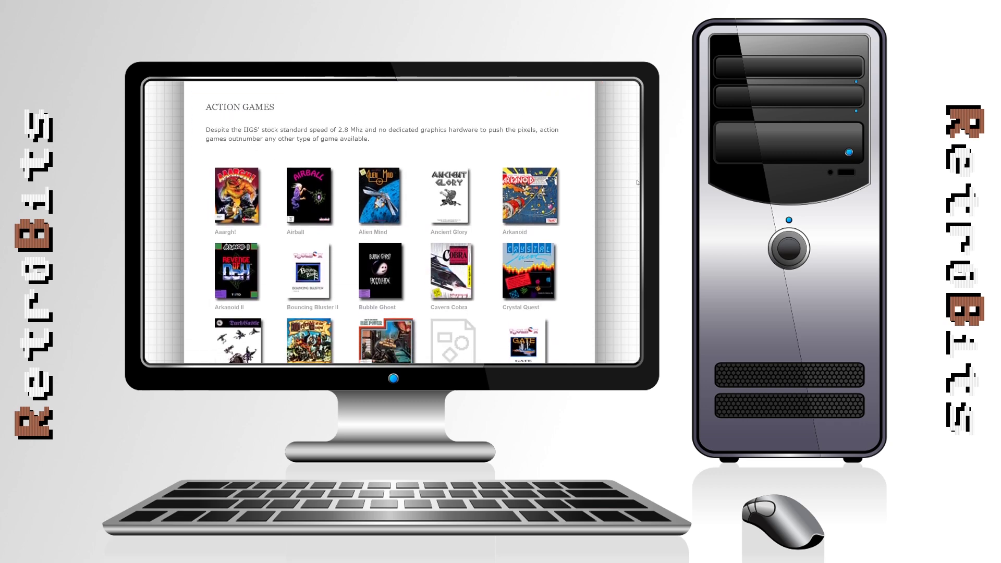
scroll(632, 213, "down", 4)
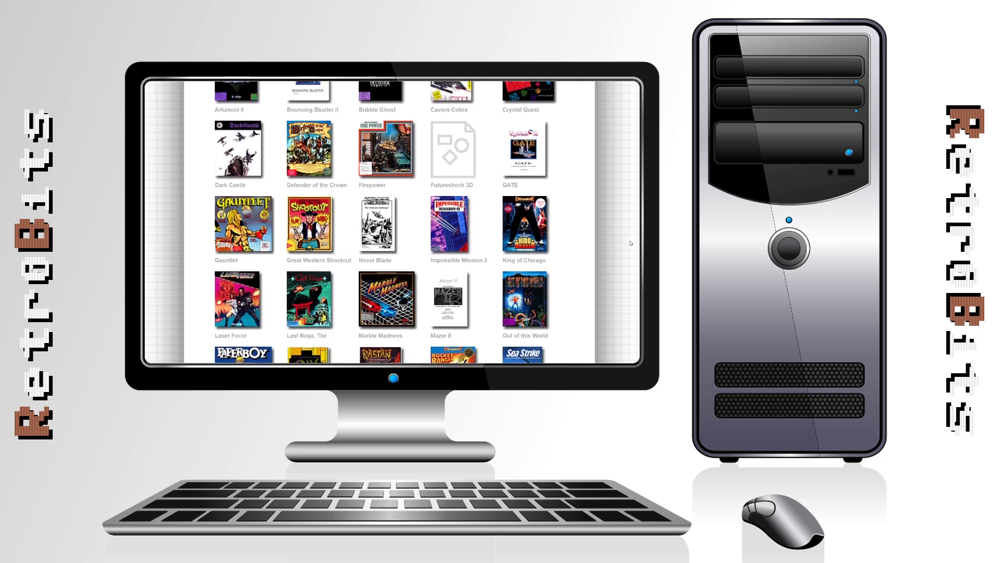
scroll(634, 268, "down", 1)
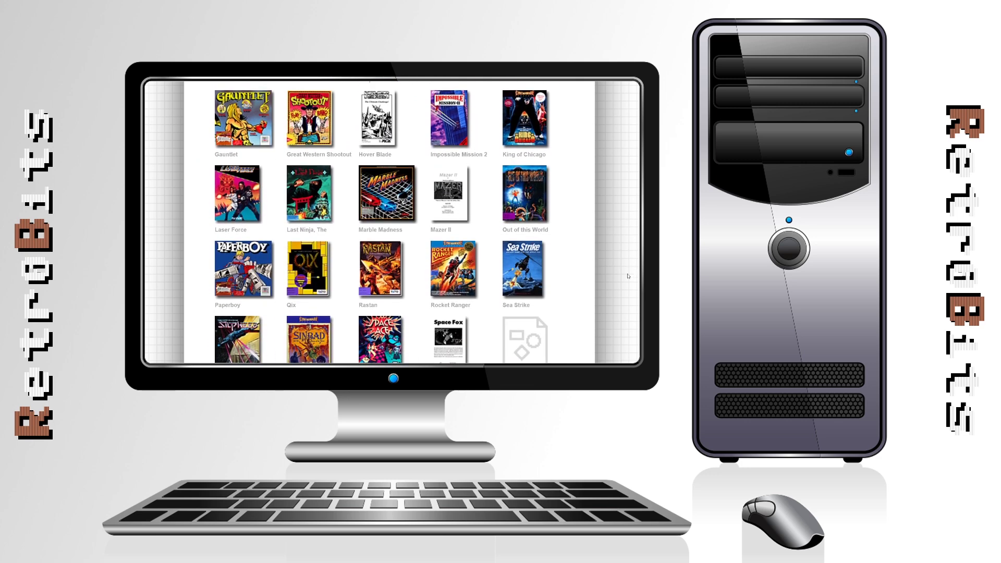
left_click(390, 211)
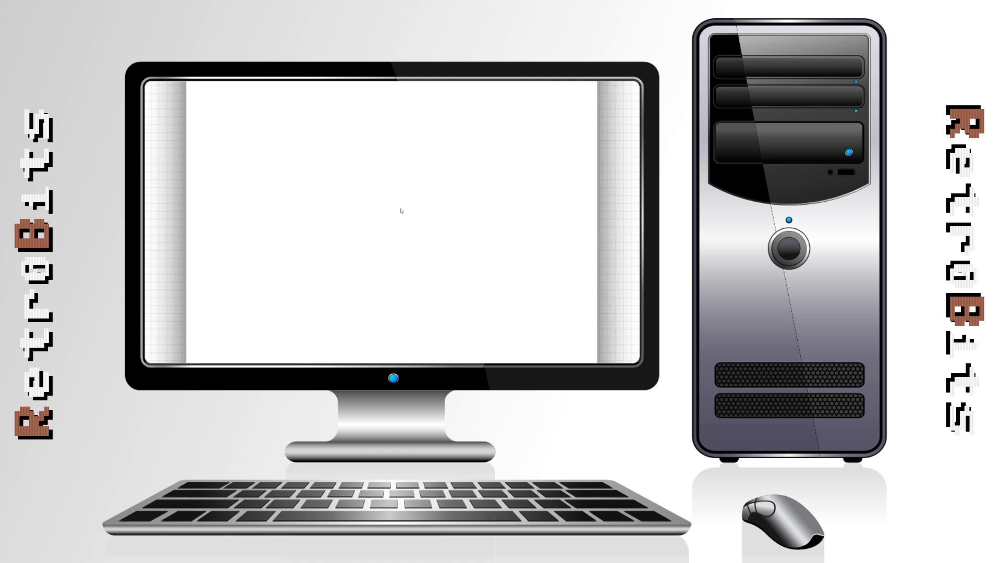
- Examine the hard drive images offered on the What is the Apple IIGS? home page and the Total Replay page on Internet Archive
scroll(397, 219, "down", 3)
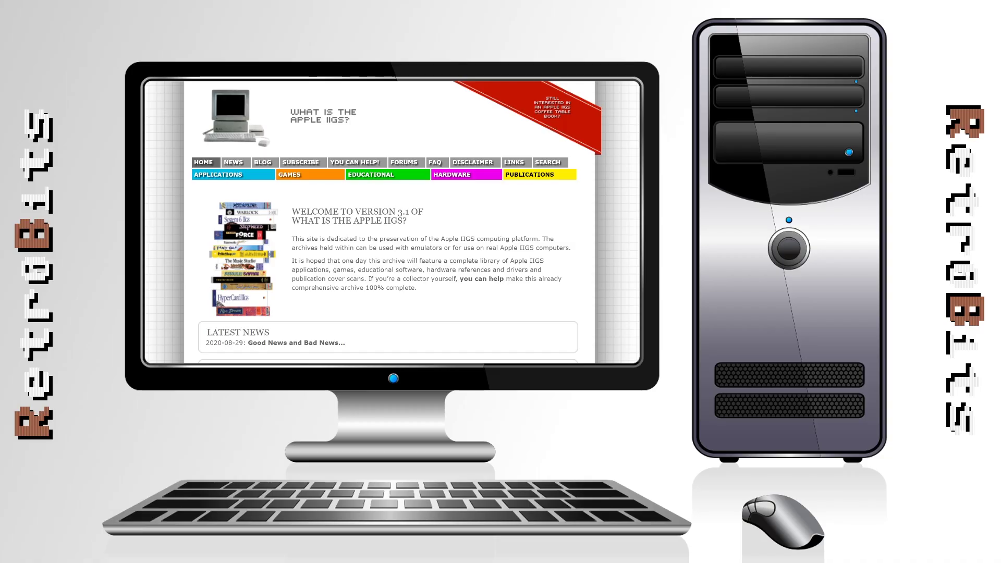
scroll(391, 222, "down", 9)
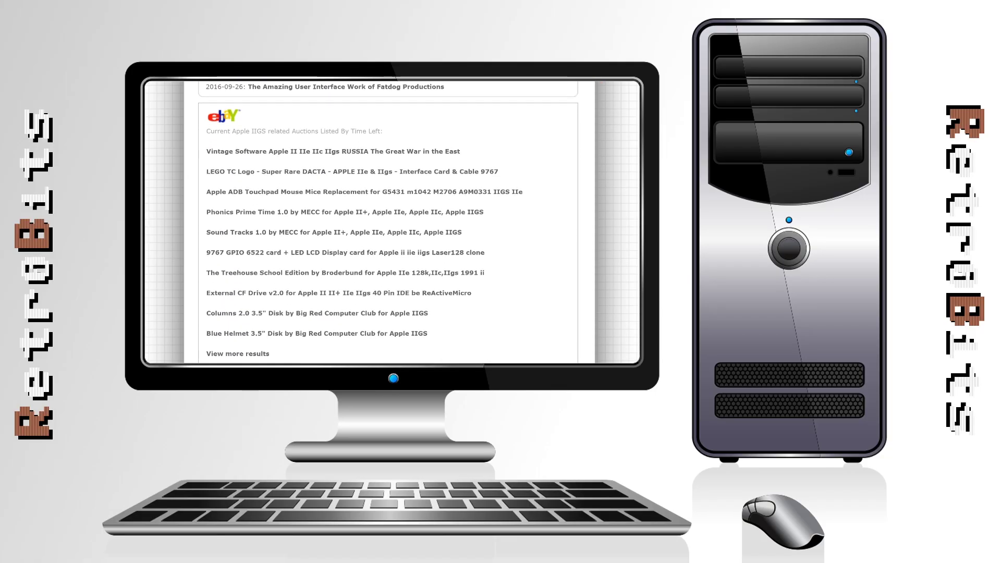
scroll(388, 222, "down", 7)
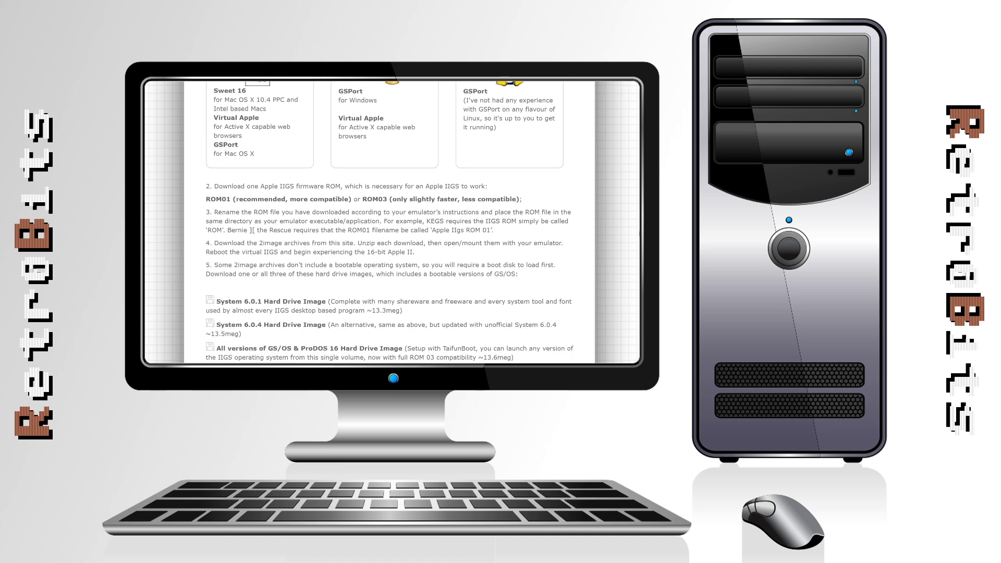
scroll(638, 254, "down", 1)
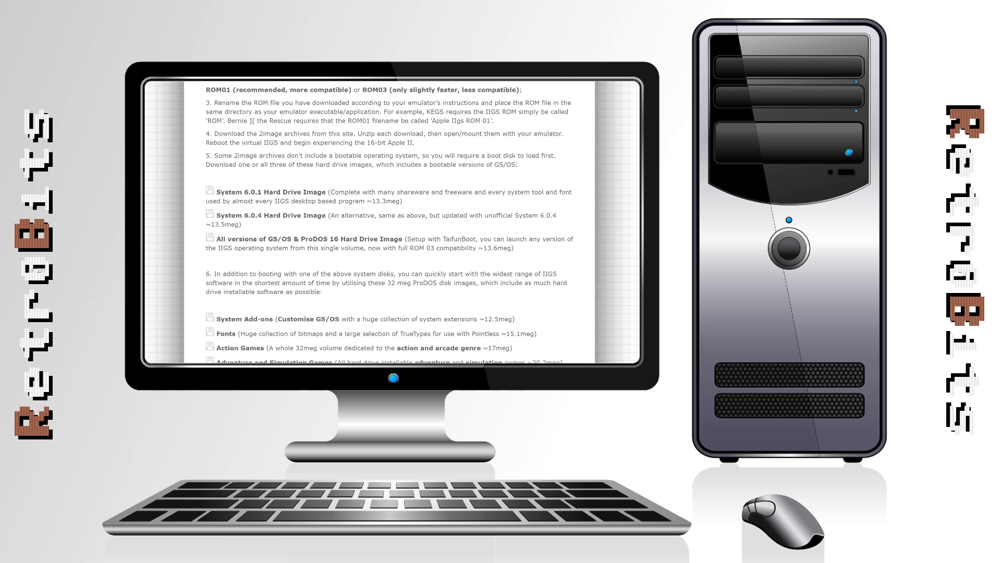
scroll(243, 87, "down", 6)
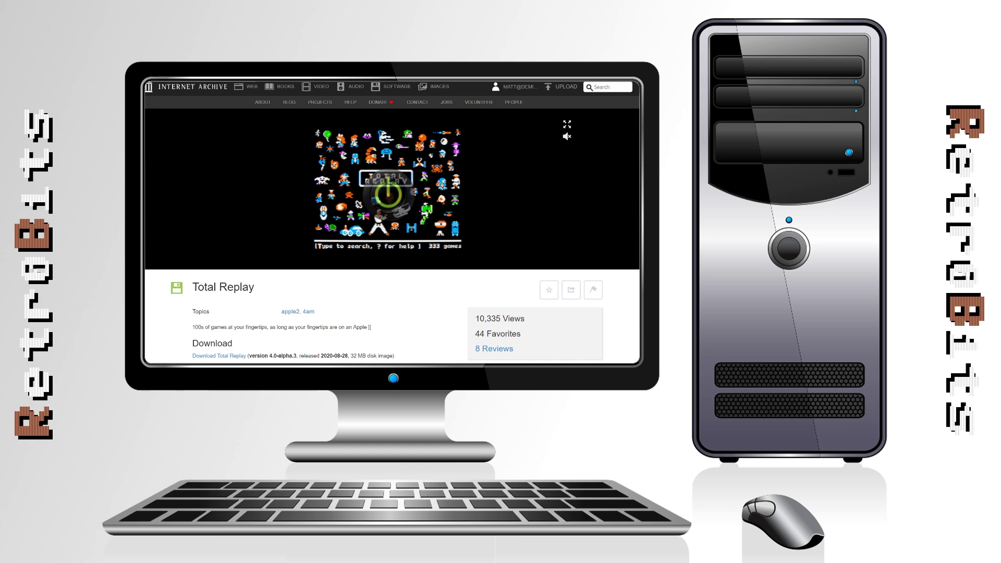
scroll(391, 222, "down", 5)
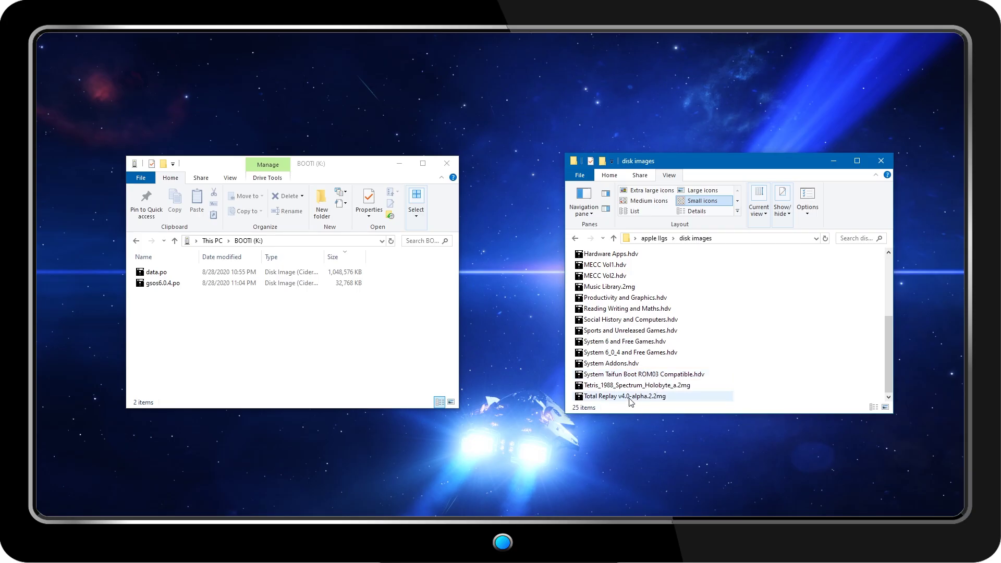
- In File Explorer, copy Total Replay v4.0-alpha.2.2mg from the disk images folder to the BOOTI (K:) drive
left_click(630, 398)
key("ctrl+c")
left_click(302, 362)
key("ctrl+v")
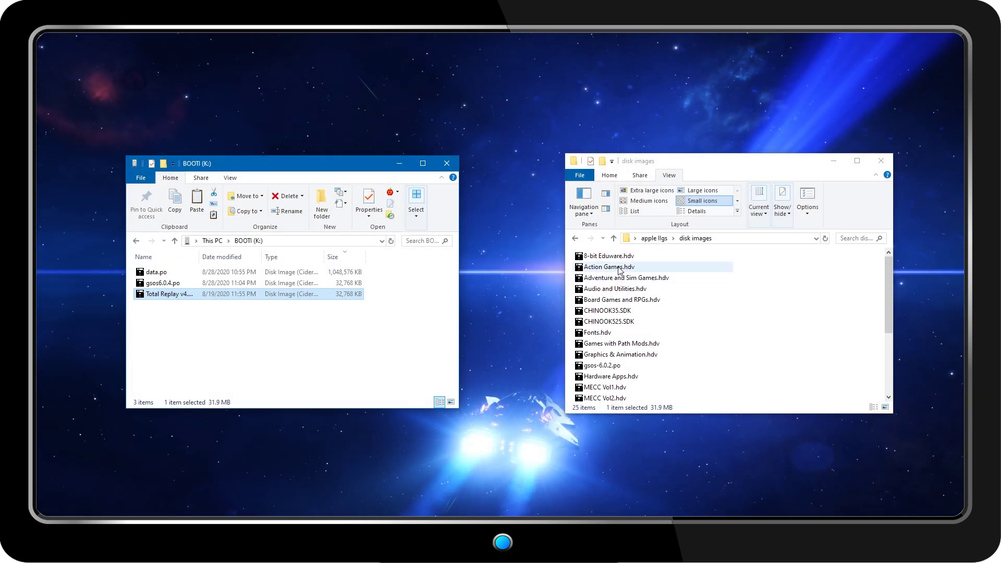
- Copy Action Games.hdv to the BOOTI (K:) drive and select Audio and Utilities.hdv in the disk images folder
left_click(621, 268)
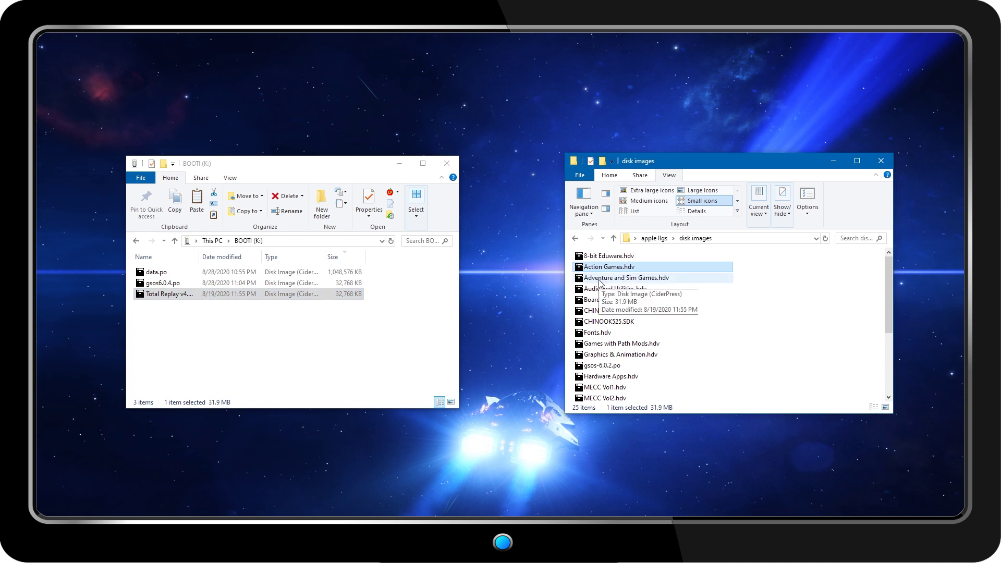
left_click(344, 362)
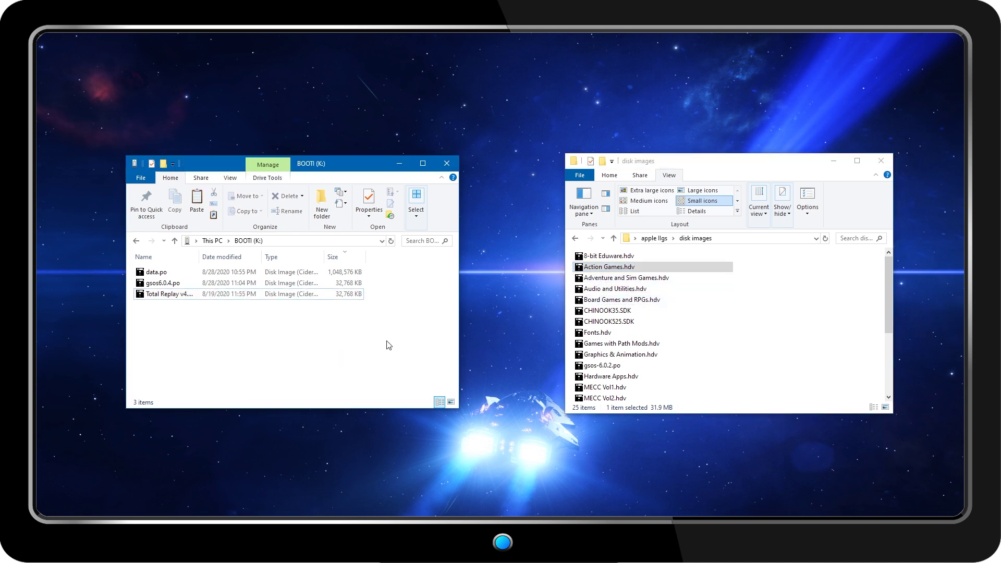
key("ctrl+v")
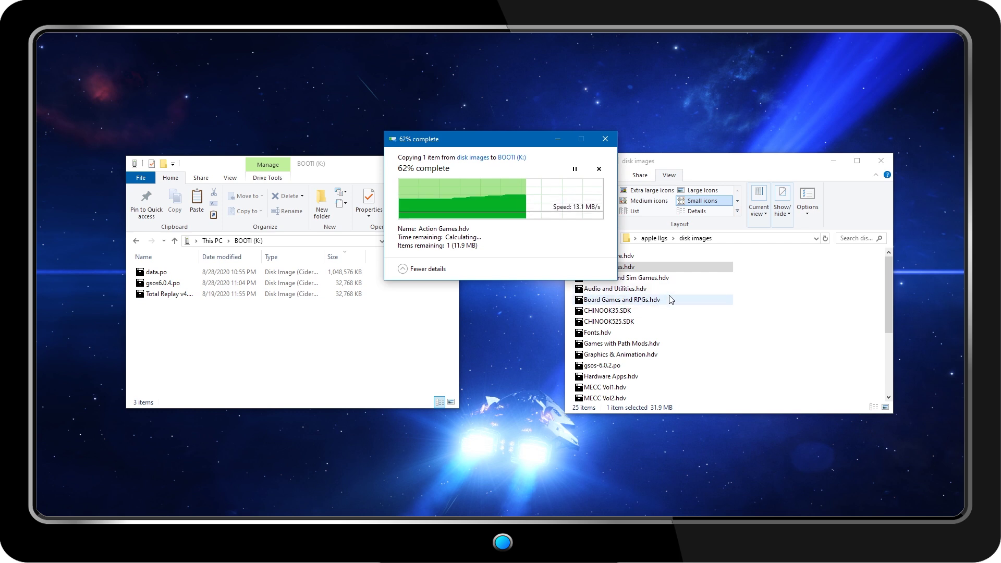
left_click(640, 291)
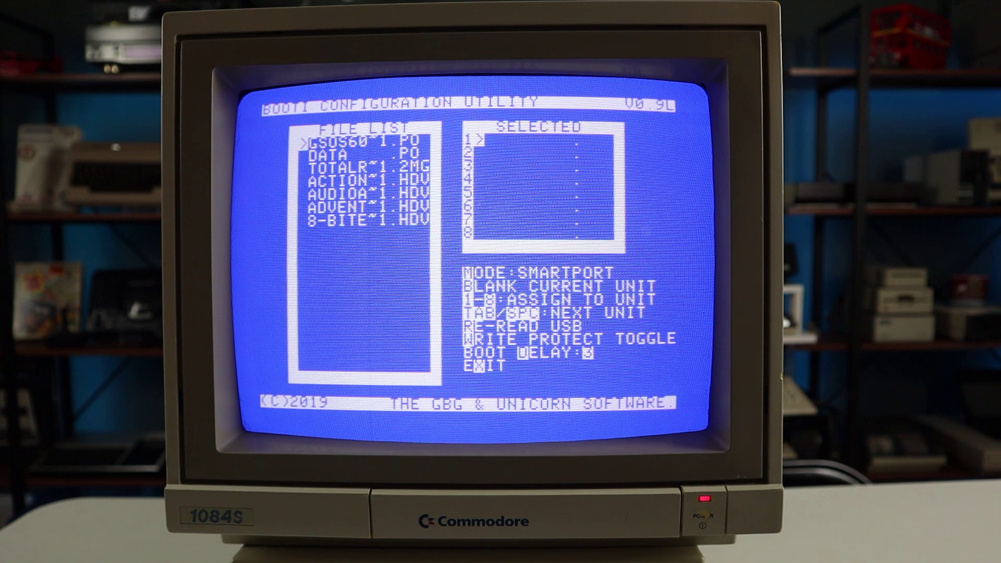
- In the BOOTI Configuration Utility, assign TOTALR~1.2MG to unit 1 and exit the utility
key("Down")
key("Down")
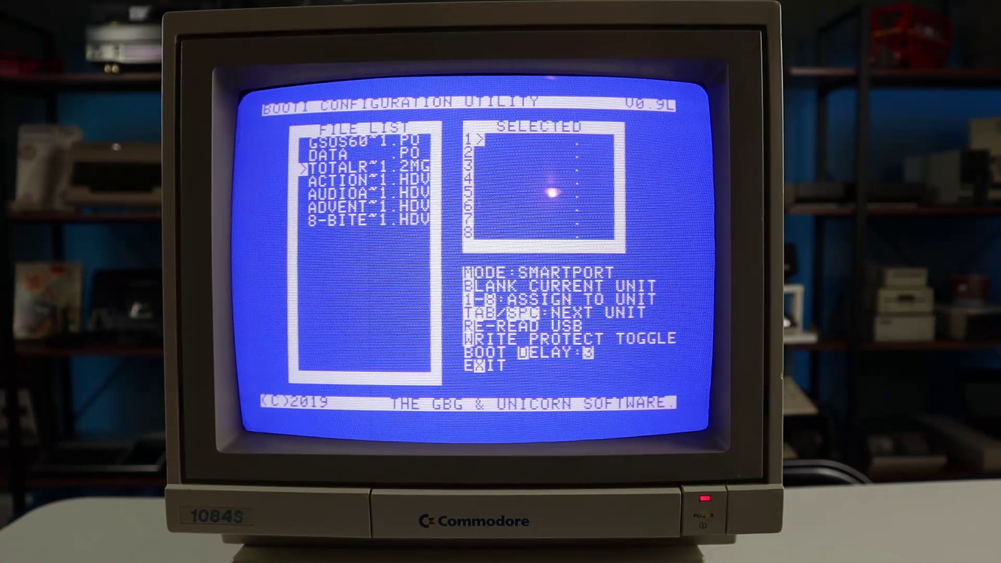
key("Return")
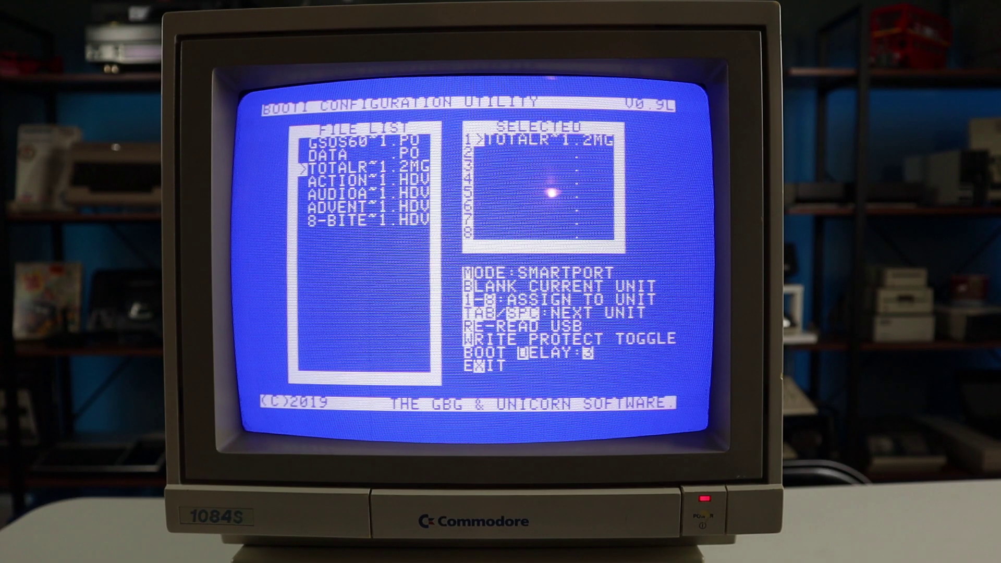
key("x")
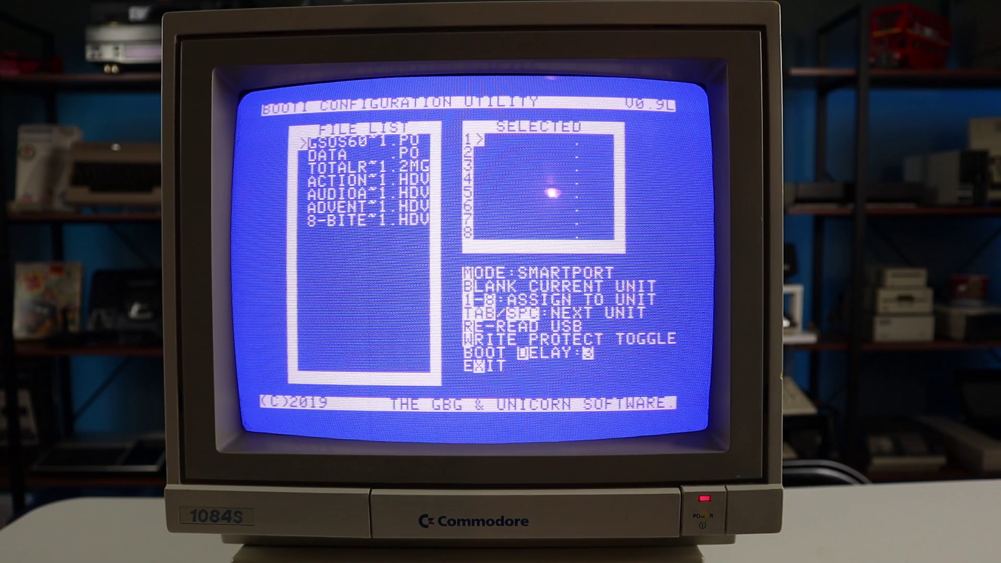
- Assign GSOS60~1.PO to unit 1 and AUDIOA~1.HDV to unit 2 in the BOOTI Configuration Utility
key("1")
key("Down")
key("Down")
key("Down")
key("Down")
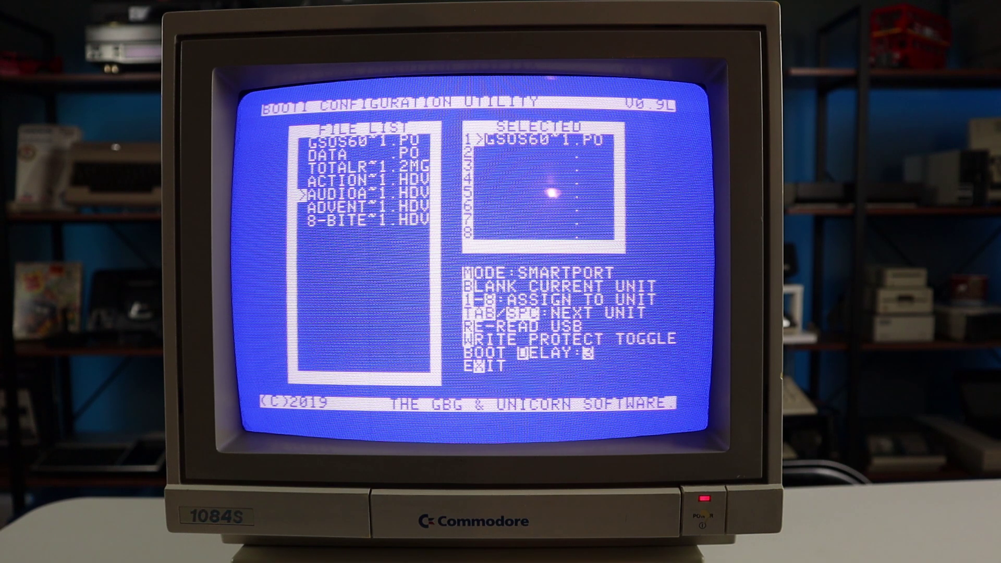
key("2")
- Assign TOTALR~1.2MG to unit 3 and exit the utility to boot the Apple IIGS
key("Up")
key("Up")
key("3")
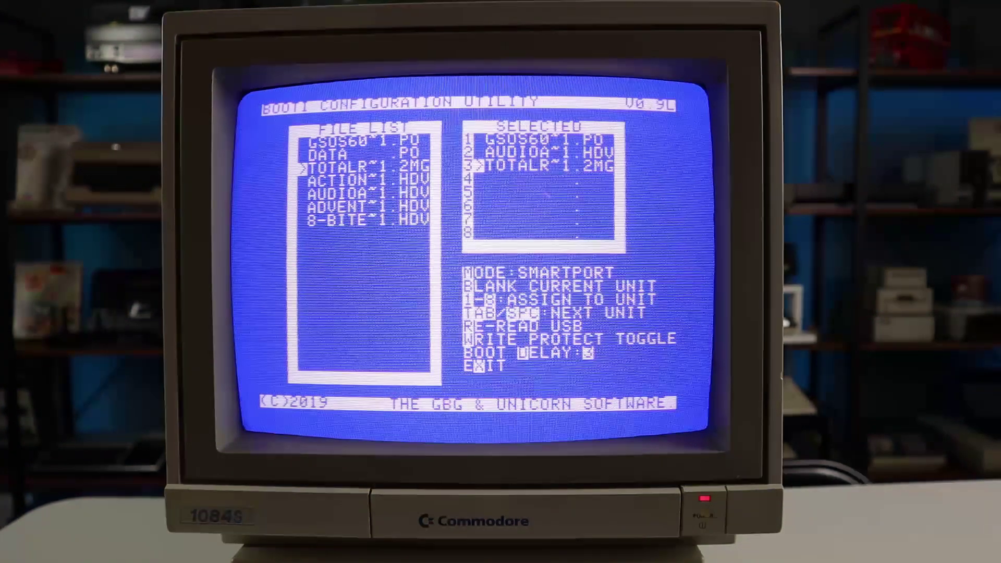
key("e")
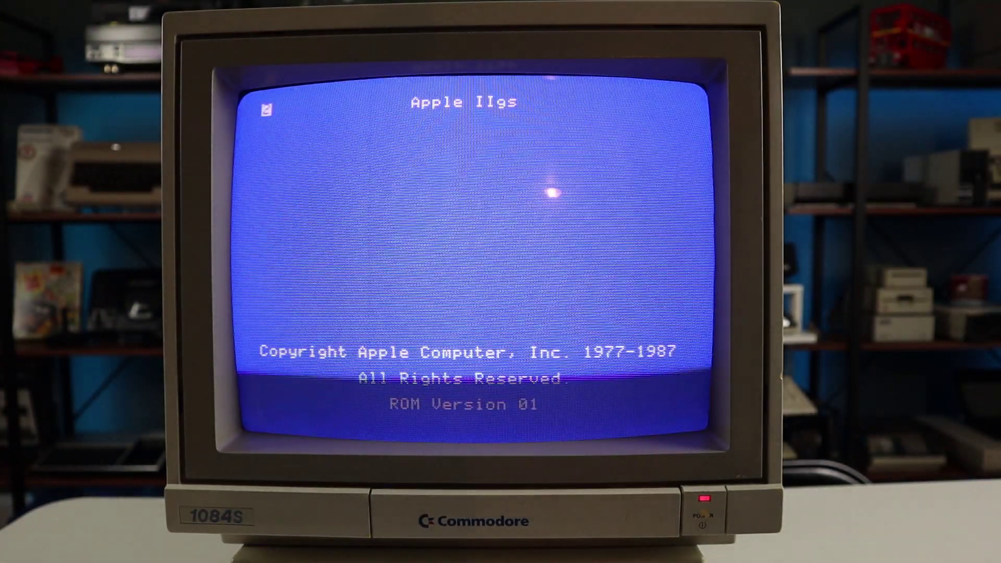